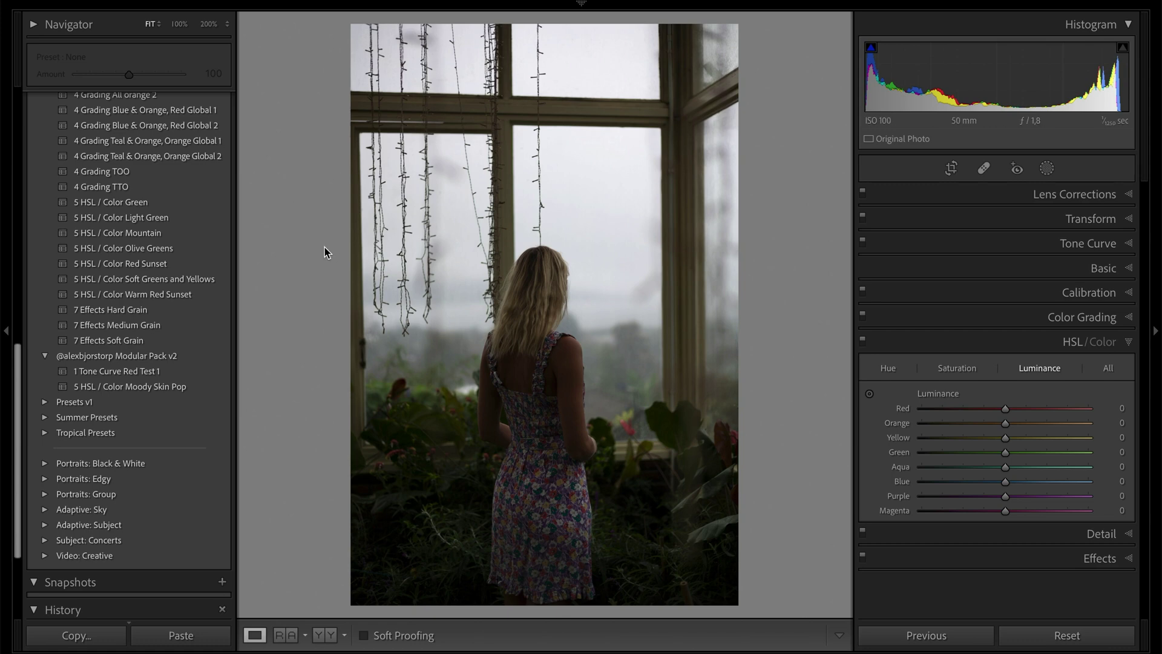
# Review the photo's lens profile correction and Transform settings before editing.
pyautogui.click(1128, 341)
pyautogui.click(1129, 242)
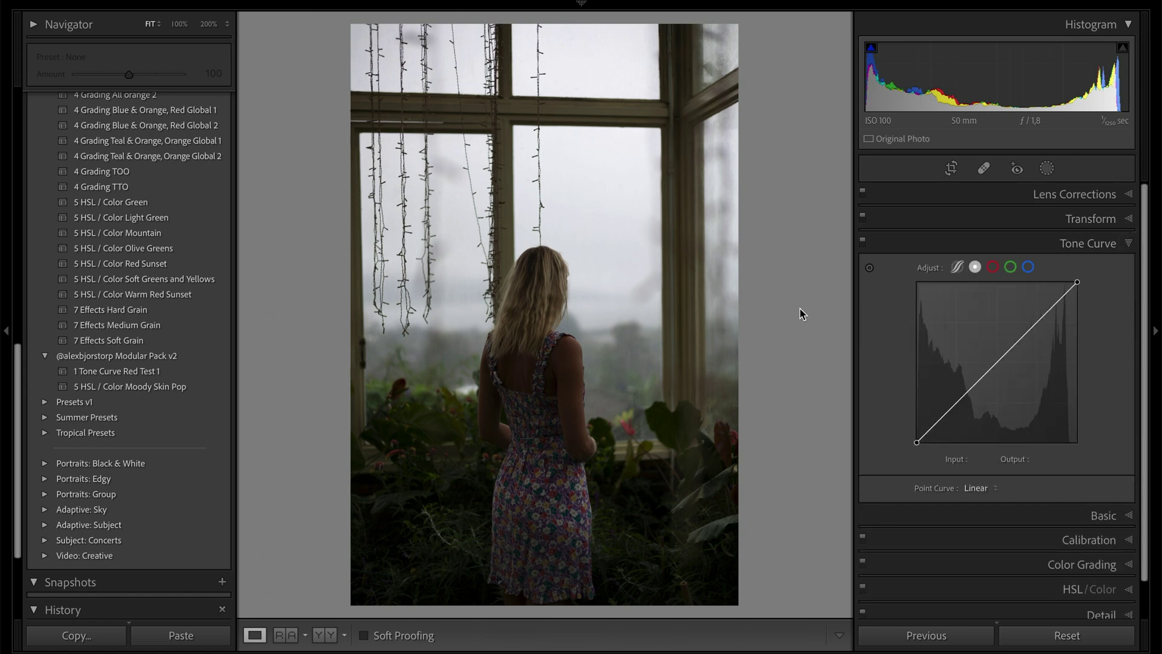
pyautogui.click(1129, 194)
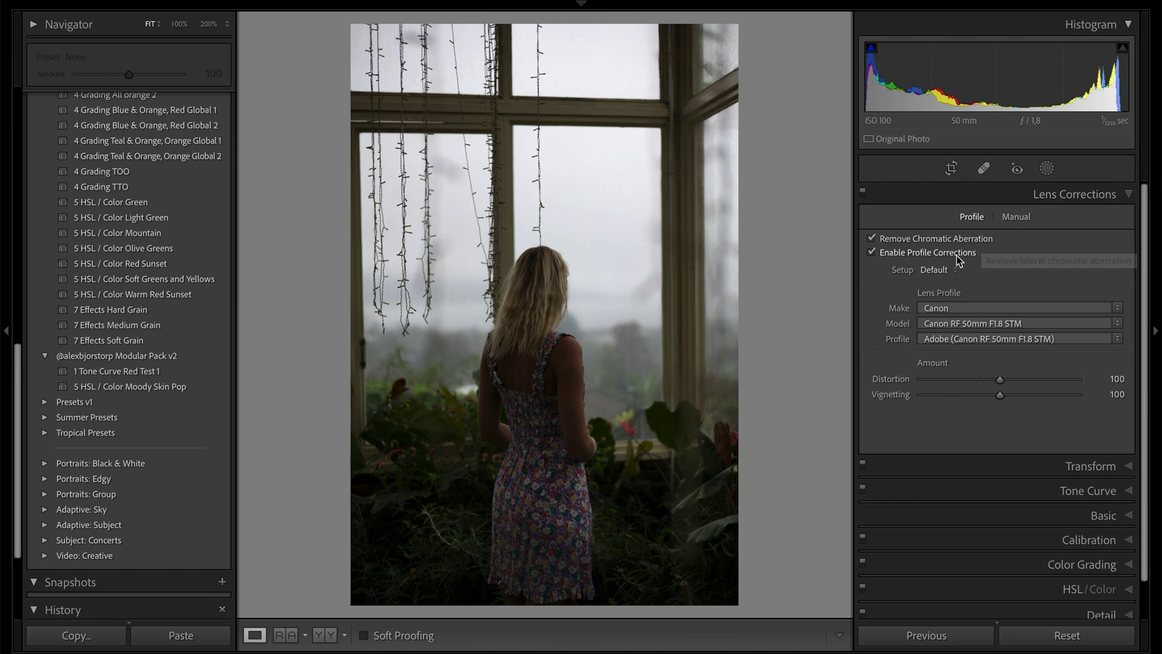
pyautogui.click(1128, 194)
pyautogui.click(1128, 220)
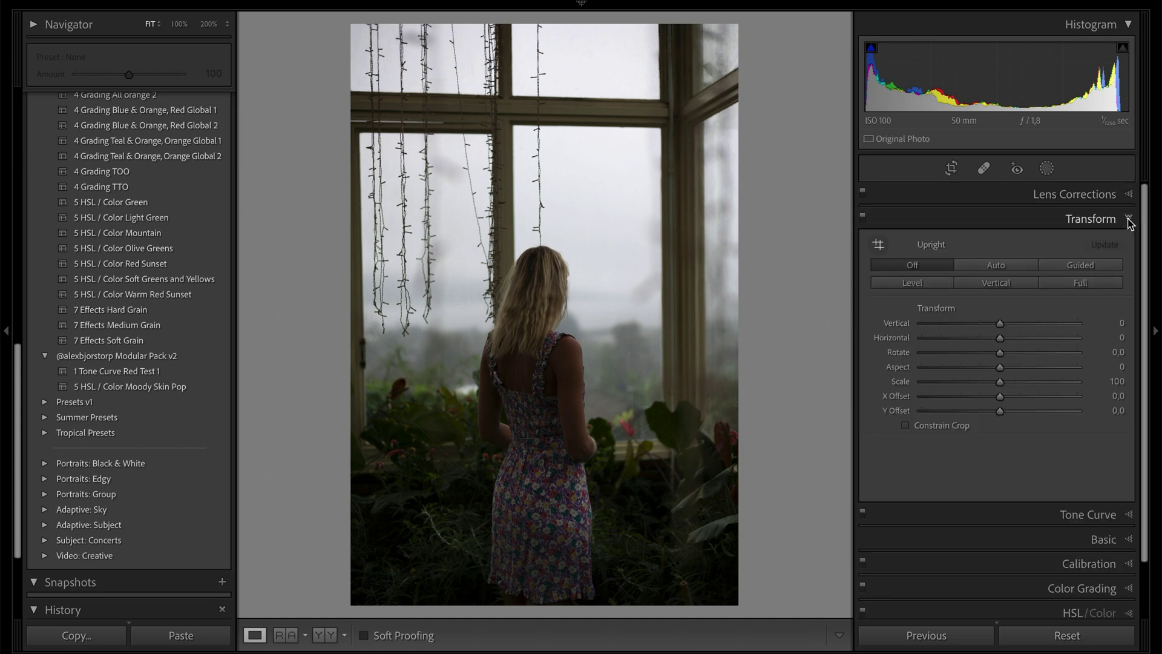
pyautogui.click(1128, 220)
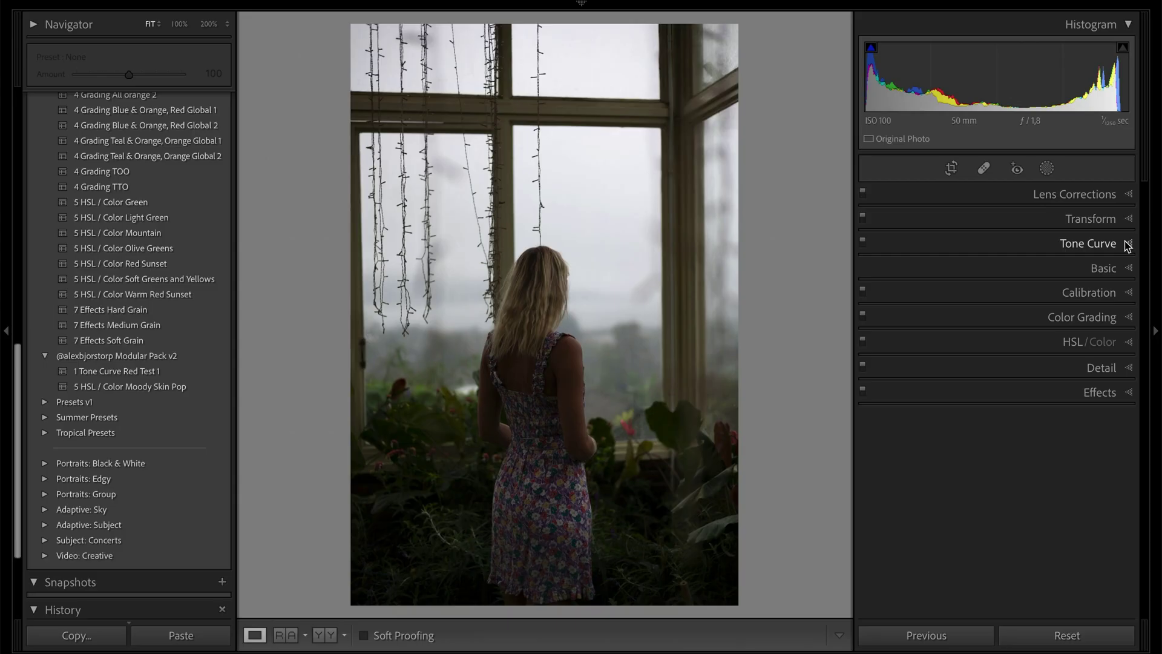
# Apply the "1 Tone Curve Point High Mid 2" preset from Modular Pack v1 to the photo.
pyautogui.click(1126, 243)
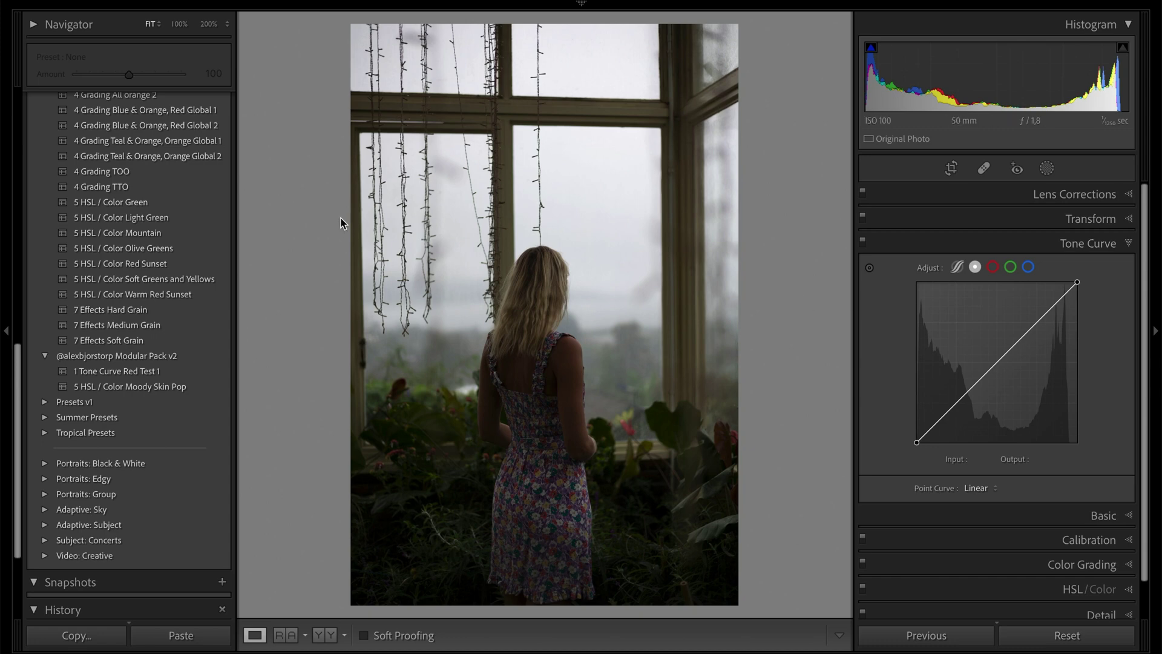
pyautogui.scroll(10, 208, 253)
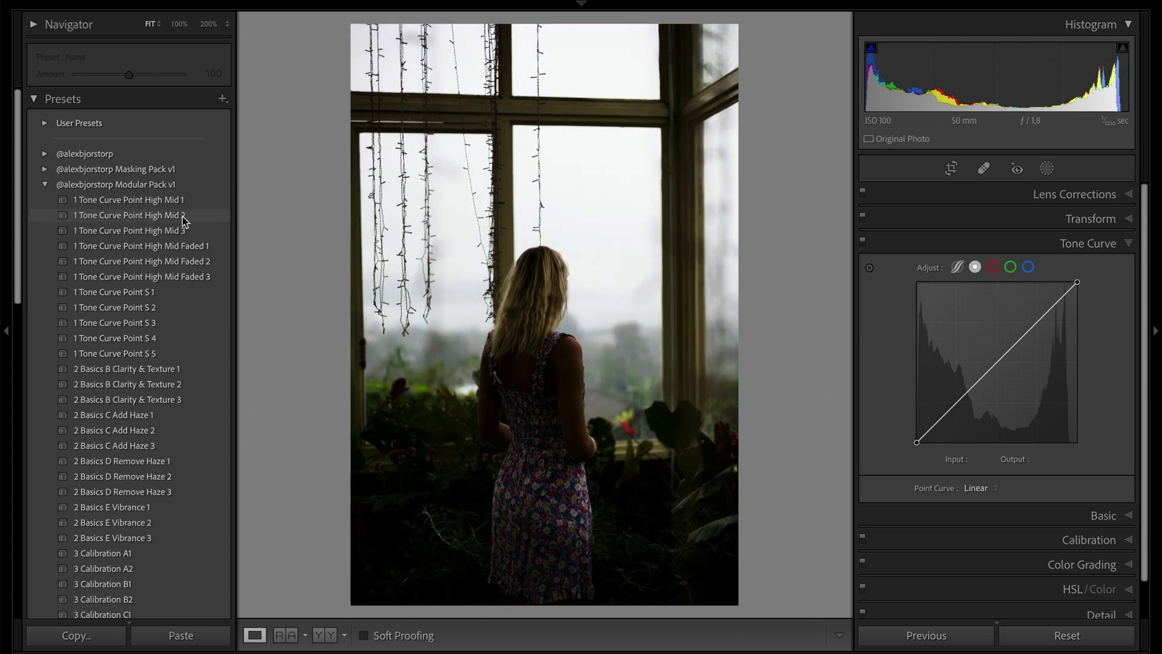
pyautogui.click(155, 215)
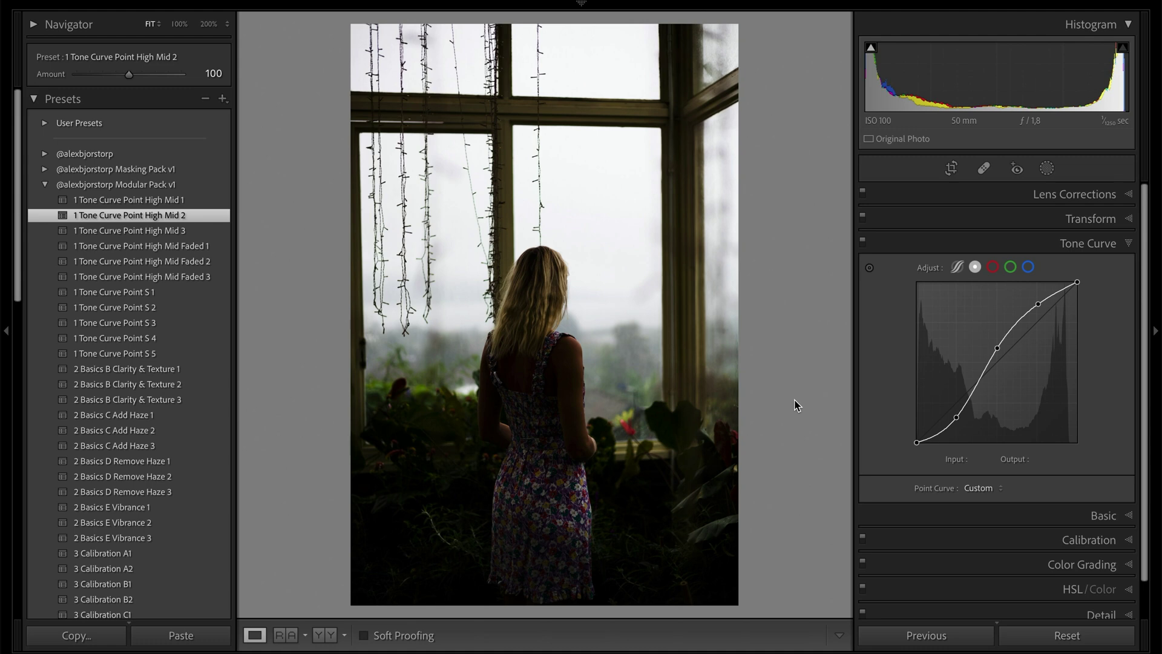
# Lower the photo's Highlights to -97 and raise its Shadows to +97.
pyautogui.click(1060, 512)
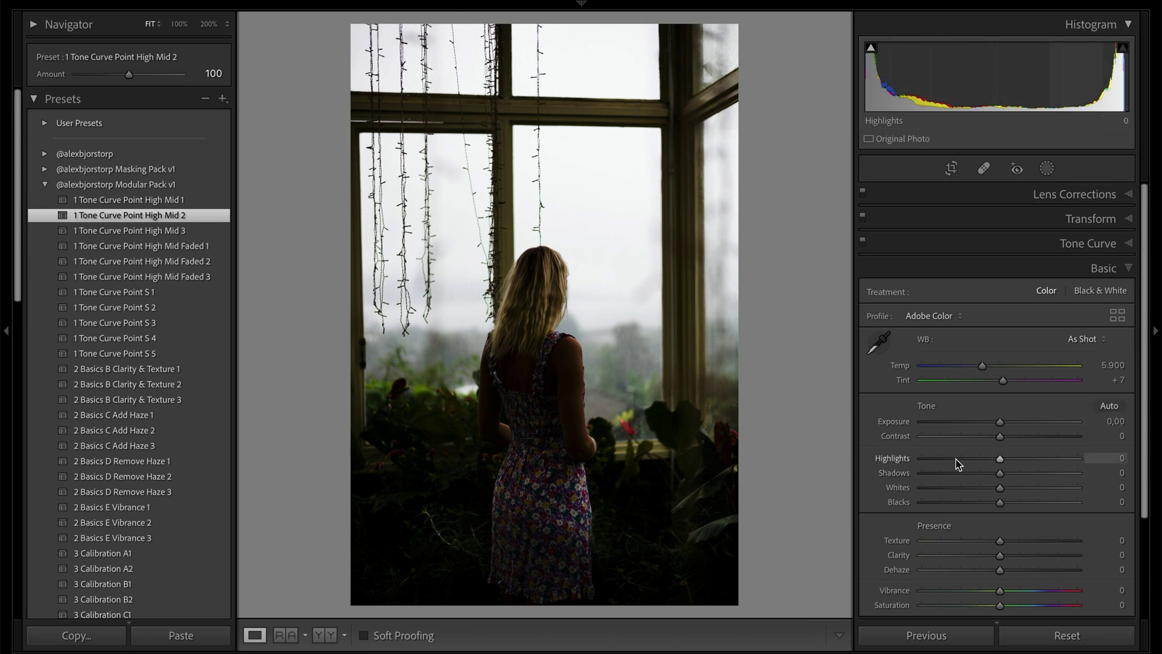
pyautogui.moveTo(999, 461); pyautogui.dragTo(918, 460)
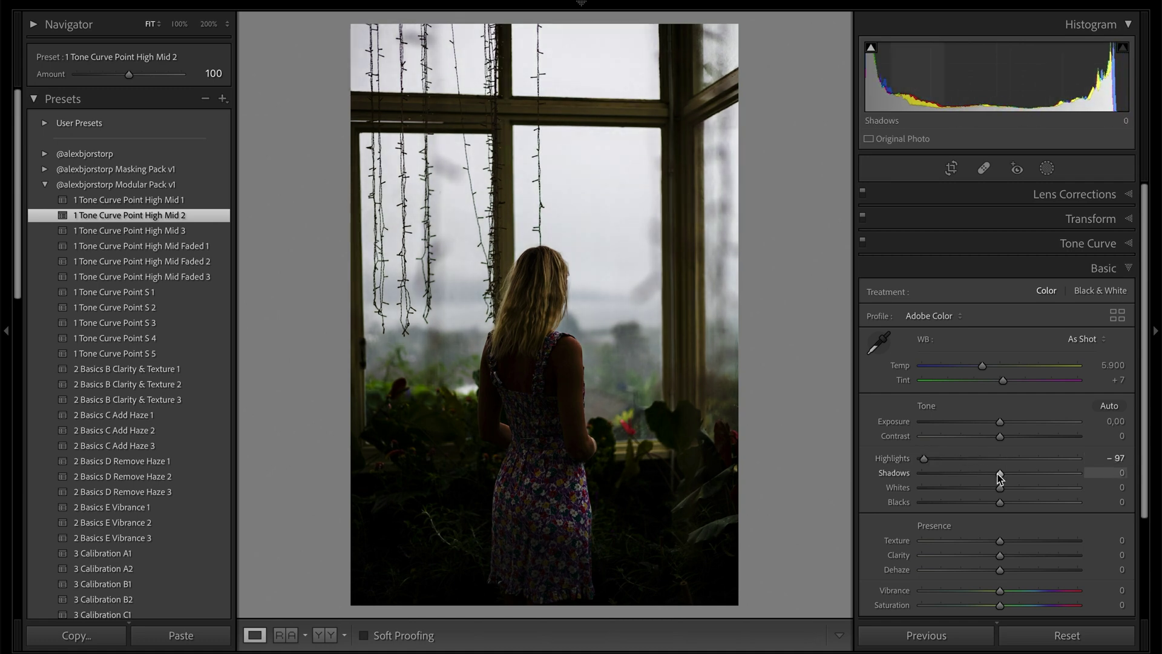
pyautogui.moveTo(997, 474); pyautogui.dragTo(1073, 474)
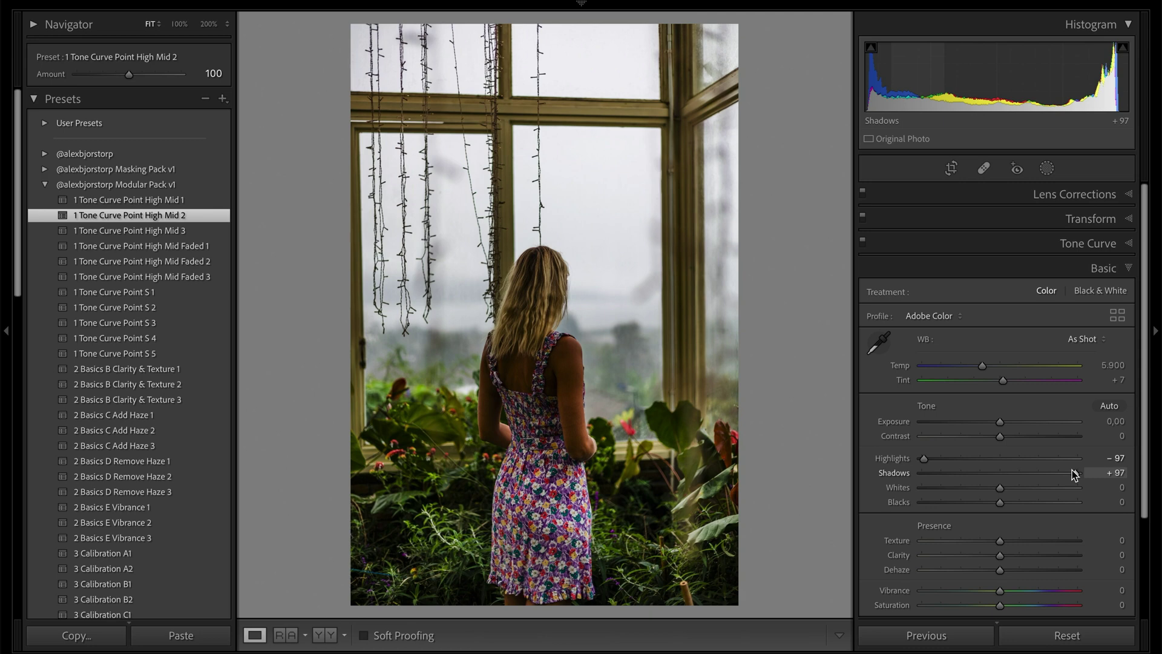
# Compare the photo with the tone curve adjustment switched off and on.
pyautogui.click(862, 242)
pyautogui.click(862, 243)
pyautogui.click(861, 243)
pyautogui.click(862, 243)
pyautogui.click(862, 243)
pyautogui.click(862, 243)
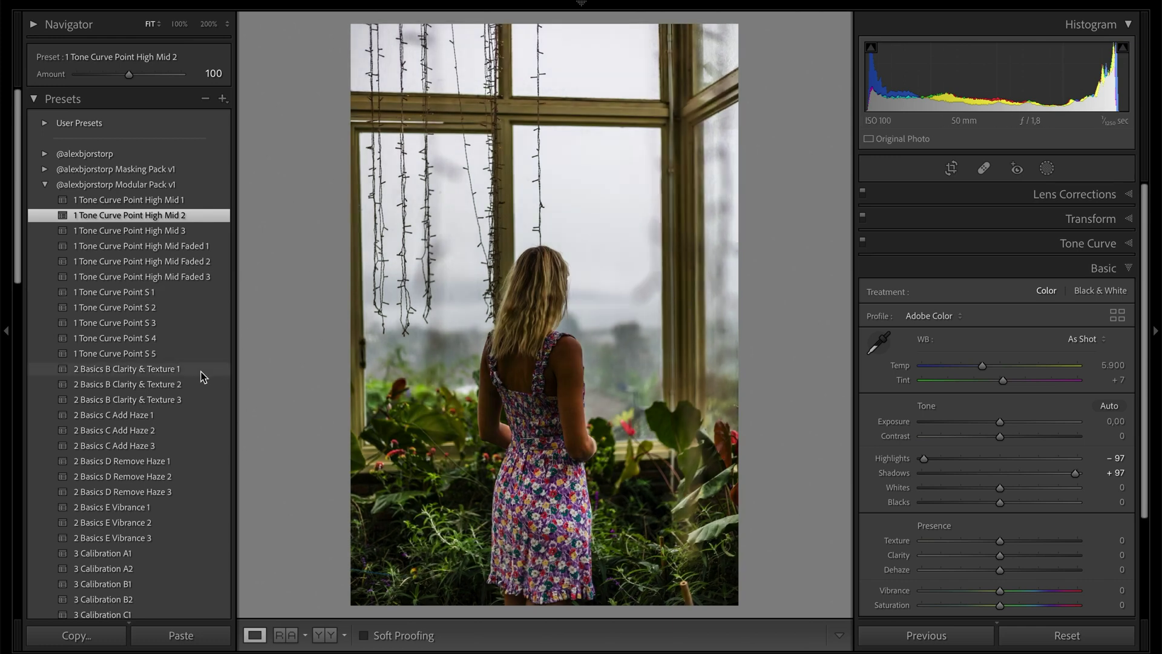
# Check the woman's back at 100% and apply the "2 Basics B Clarity & Texture 1" preset.
pyautogui.click(569, 380)
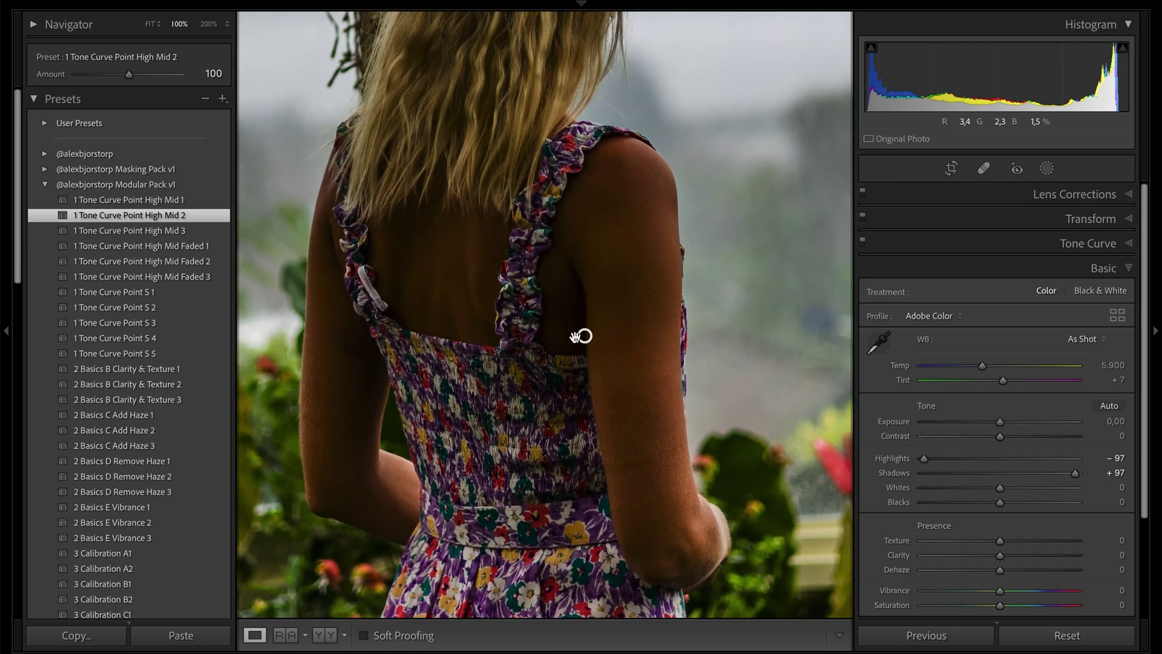
pyautogui.click(191, 368)
pyautogui.click(282, 427)
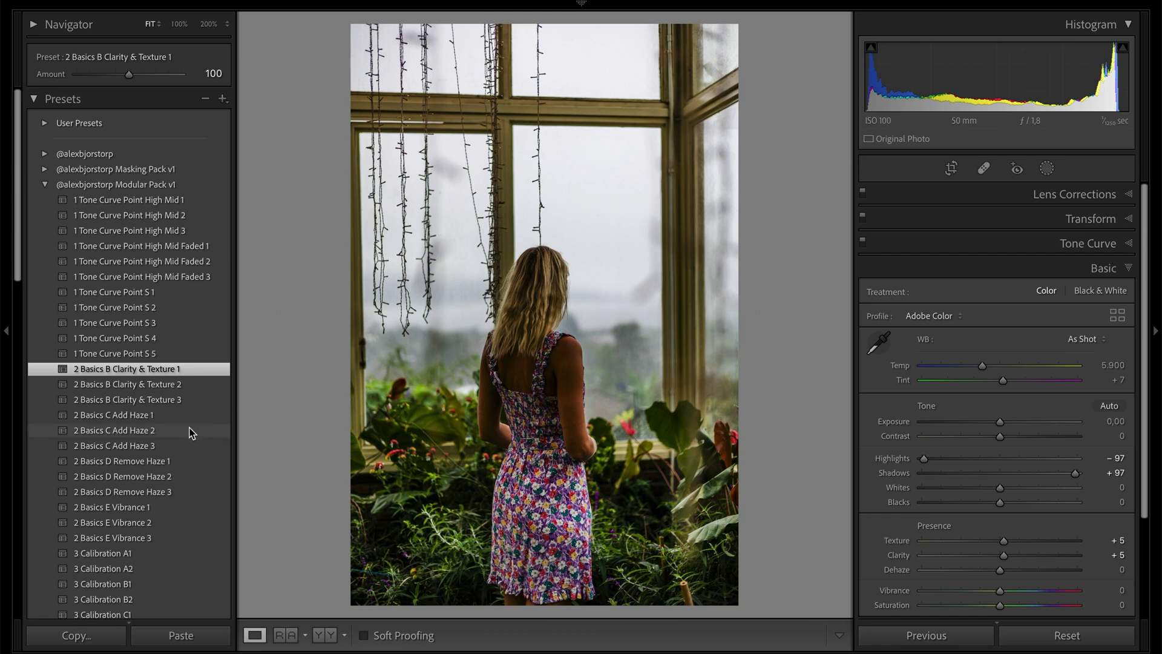
# Apply the "2 Basics C Add Haze 1" and "2 Basics E Vibrance 1" presets to the photo.
pyautogui.scroll(-2, 162, 460)
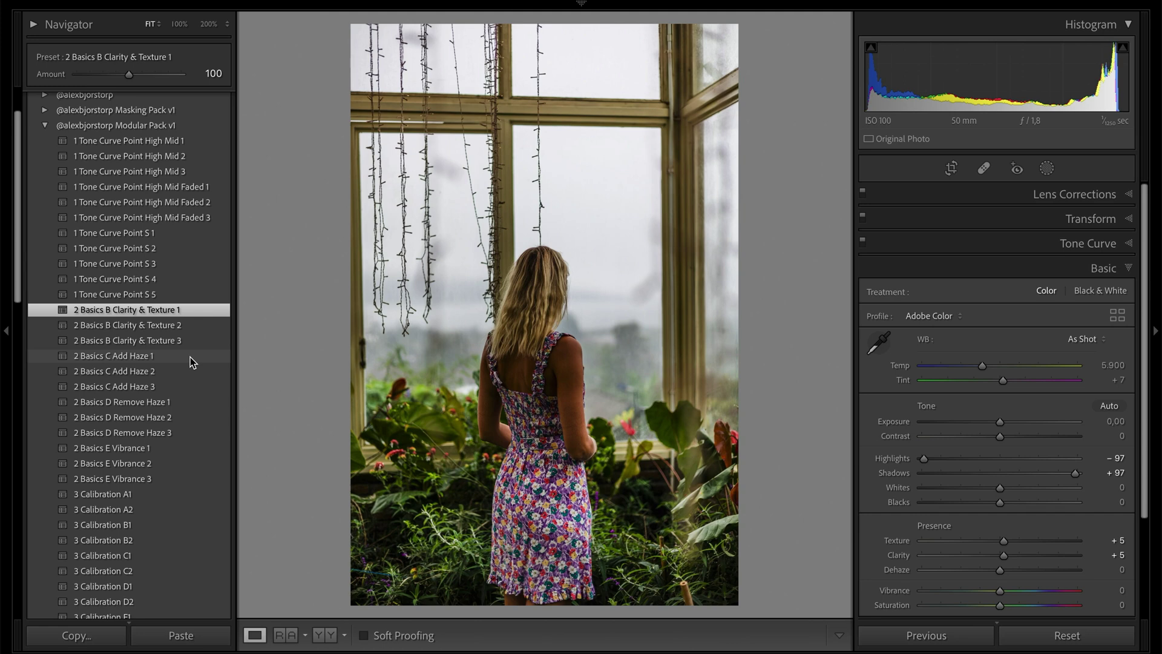
pyautogui.click(191, 357)
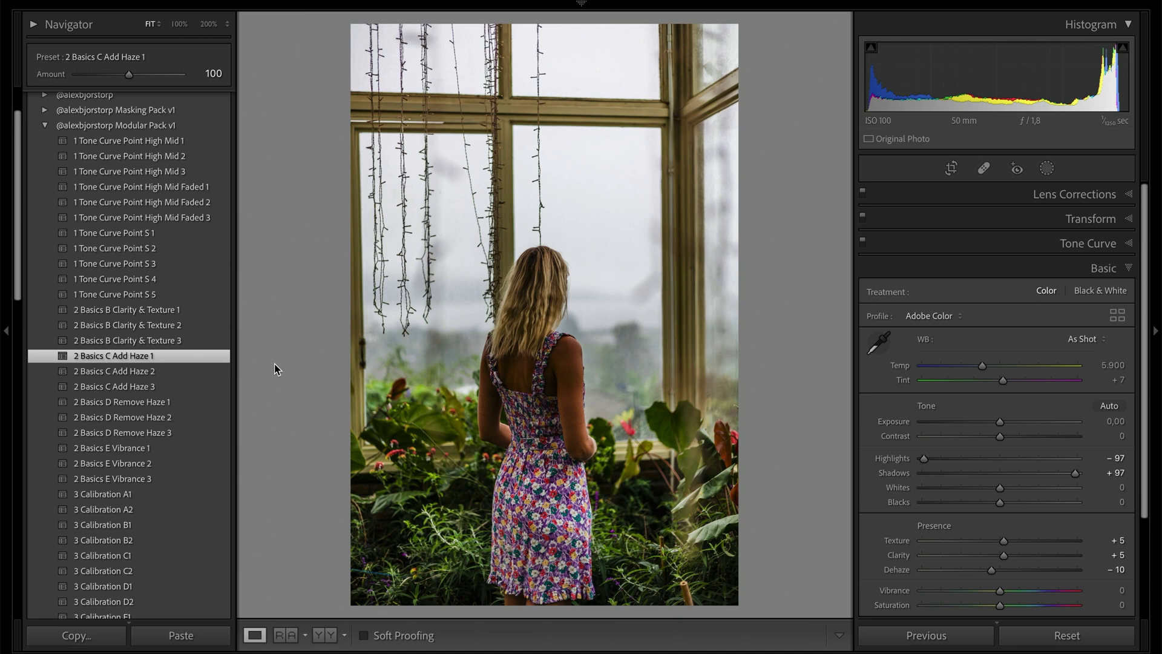
pyautogui.scroll(-3, 880, 466)
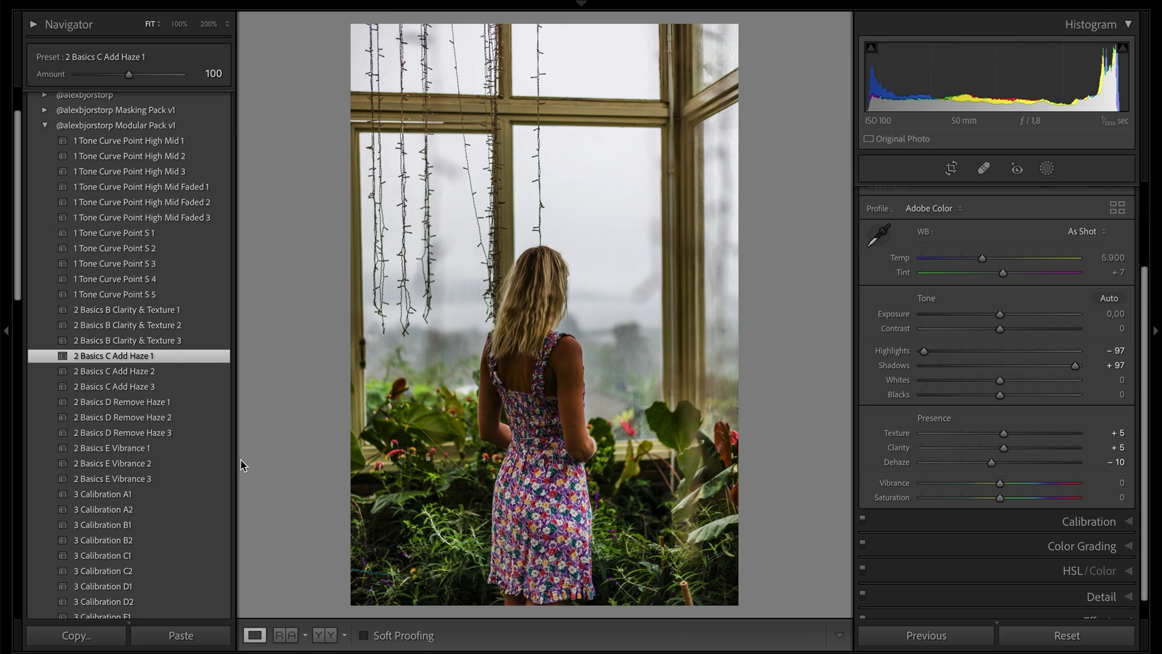
pyautogui.click(173, 449)
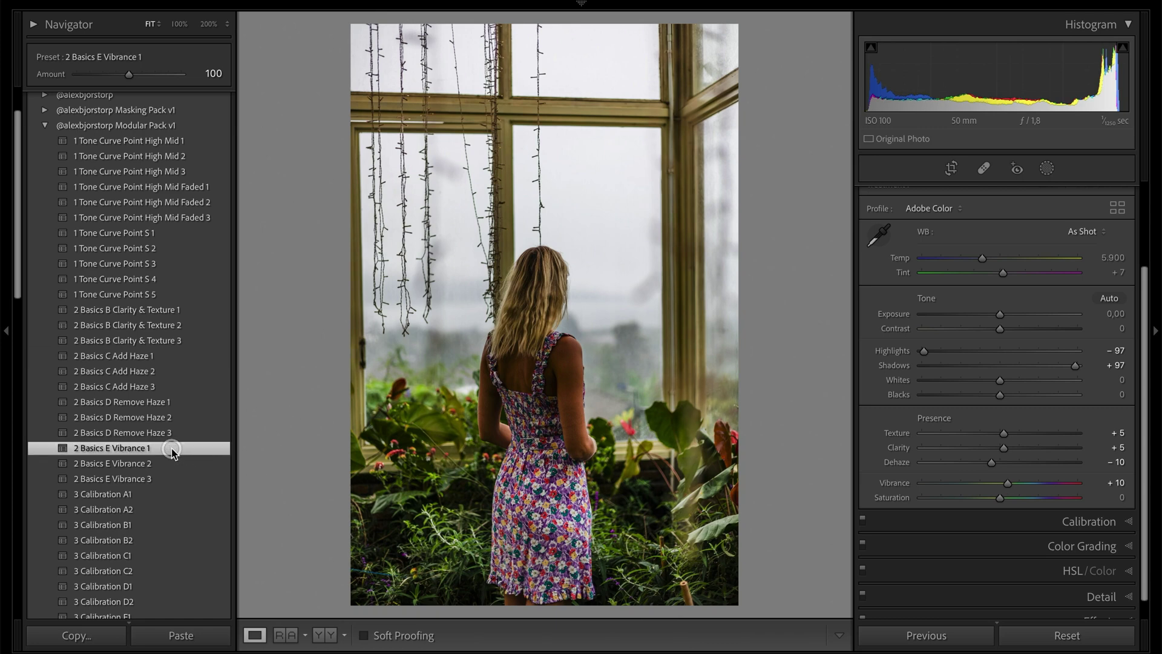
# Apply the "3 Calibration C1" preset and check its effect on the skin and hair at 100%.
pyautogui.scroll(-2, 172, 450)
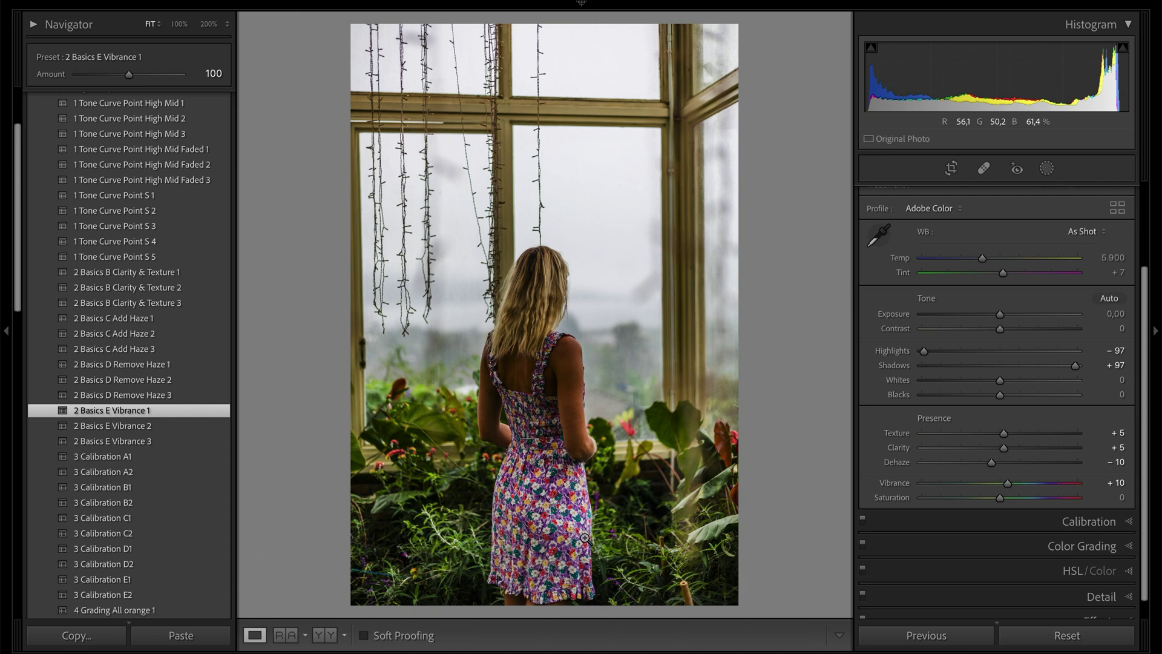
pyautogui.scroll(-6, 170, 420)
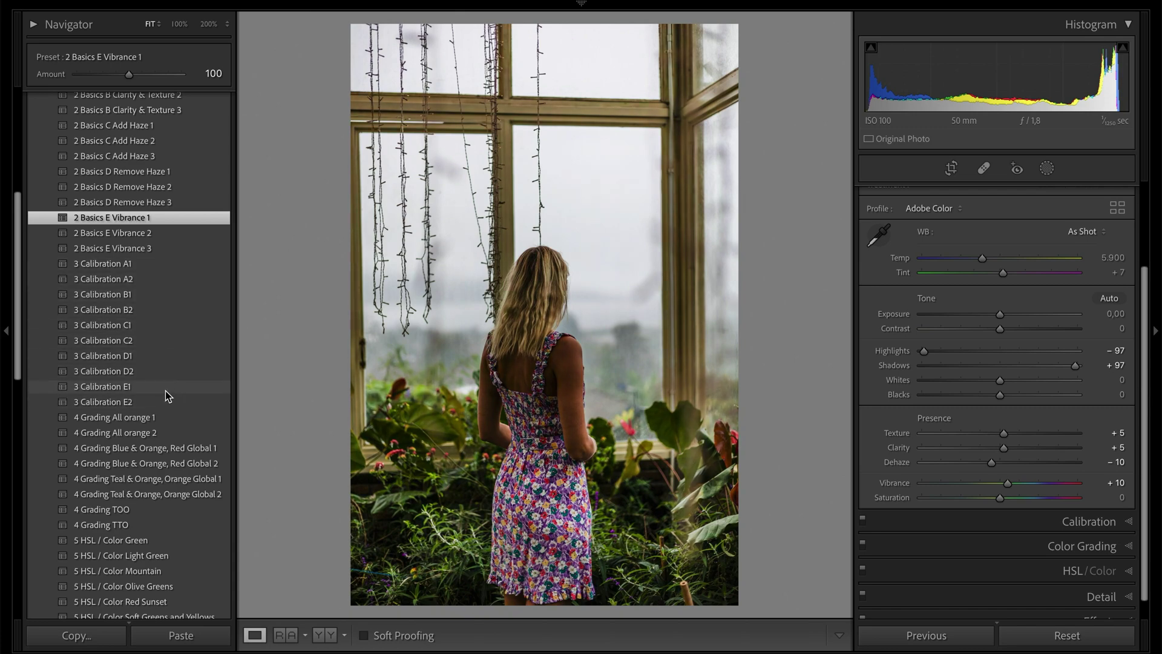
pyautogui.click(560, 384)
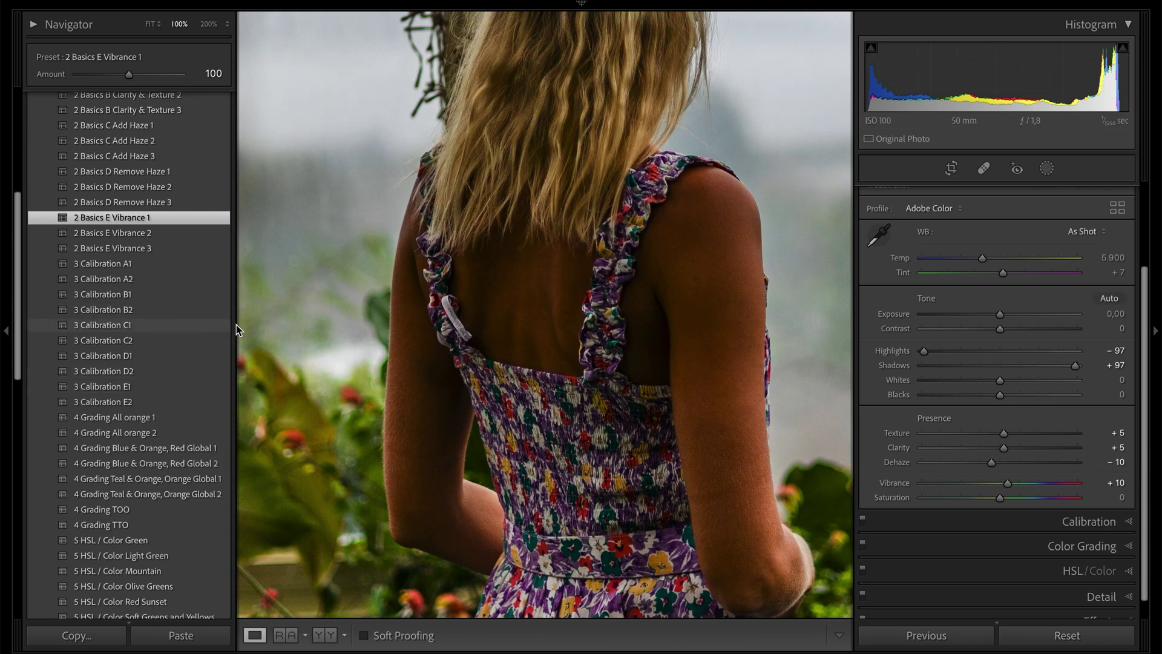
pyautogui.click(163, 325)
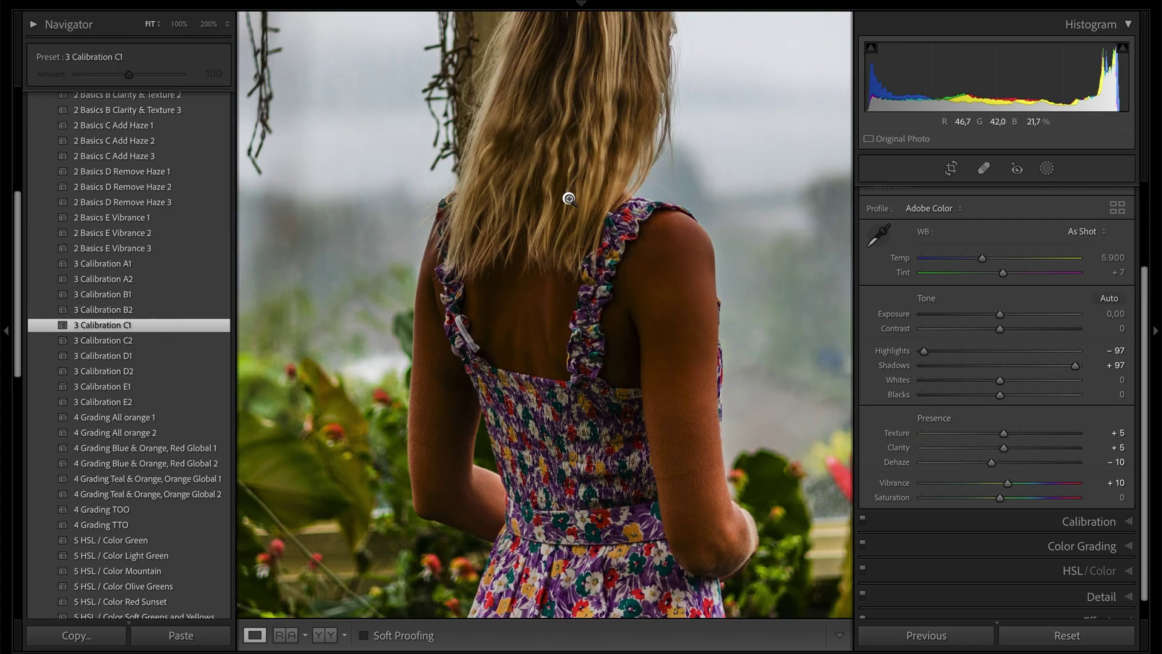
pyautogui.click(568, 194)
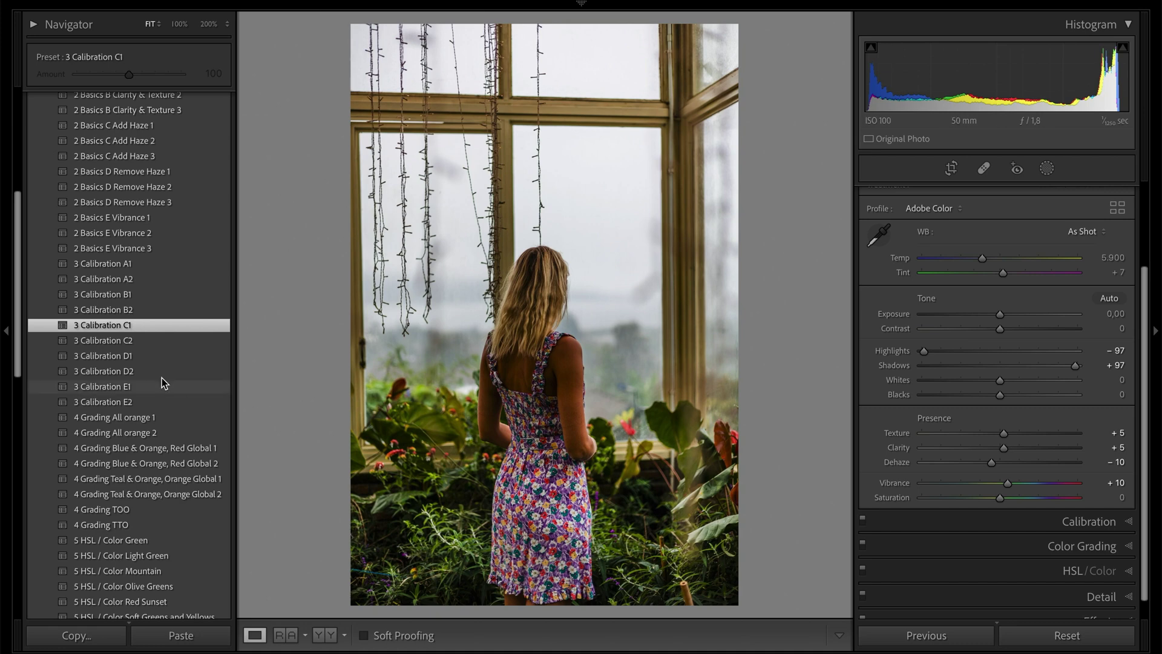
# Apply the "4 Grading TOO" preset and compare the photo with color grading off and on.
pyautogui.scroll(-5, 187, 389)
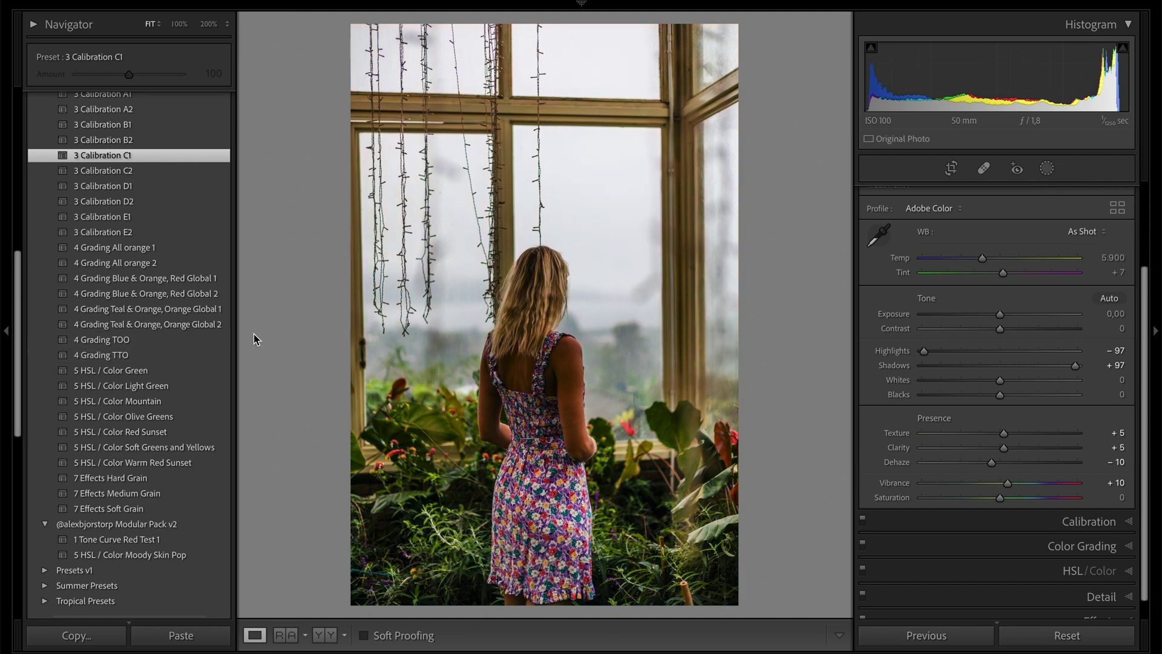
pyautogui.click(560, 345)
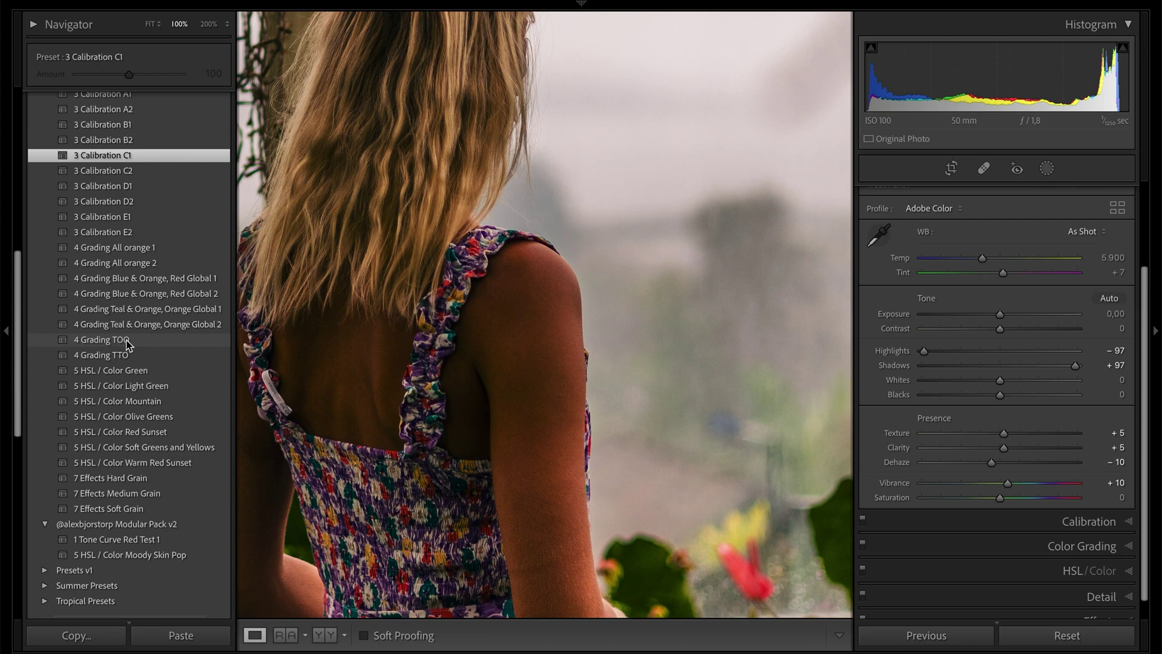
pyautogui.click(1068, 521)
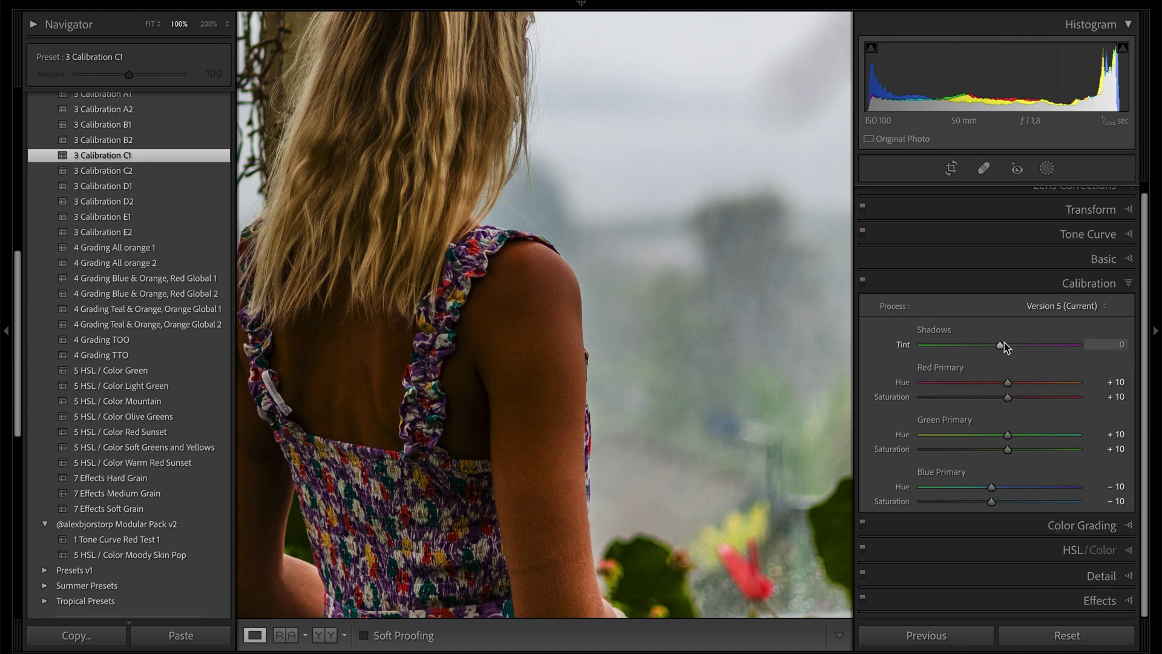
pyautogui.click(1127, 526)
pyautogui.scroll(-2, 915, 465)
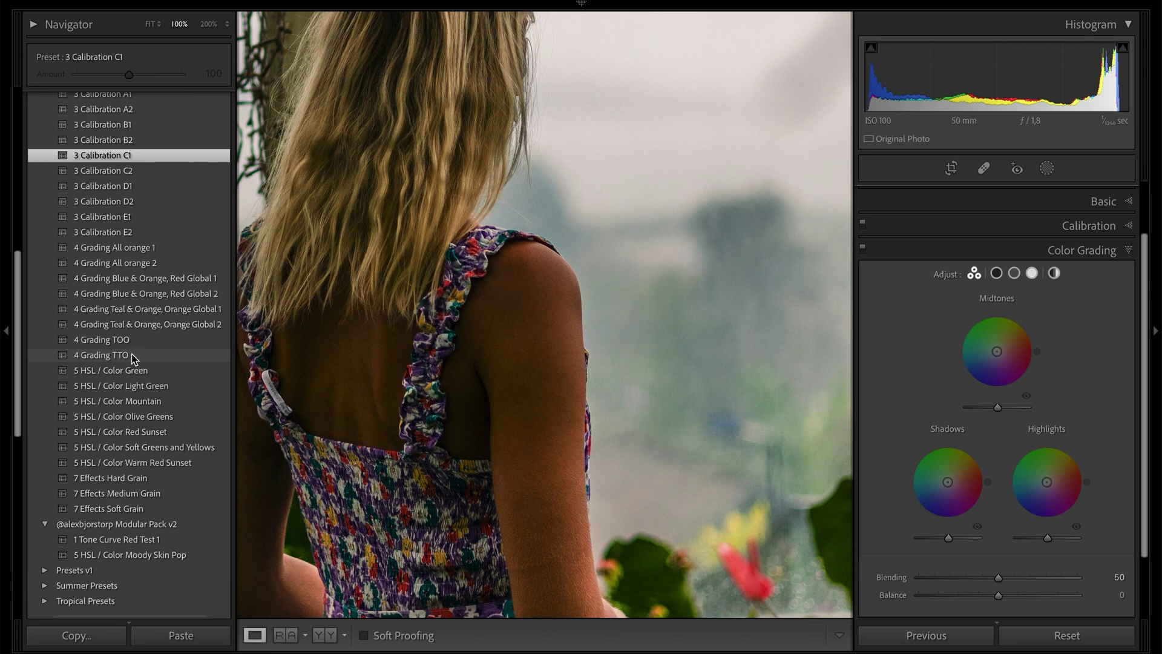
pyautogui.click(165, 339)
pyautogui.click(336, 340)
pyautogui.click(336, 340)
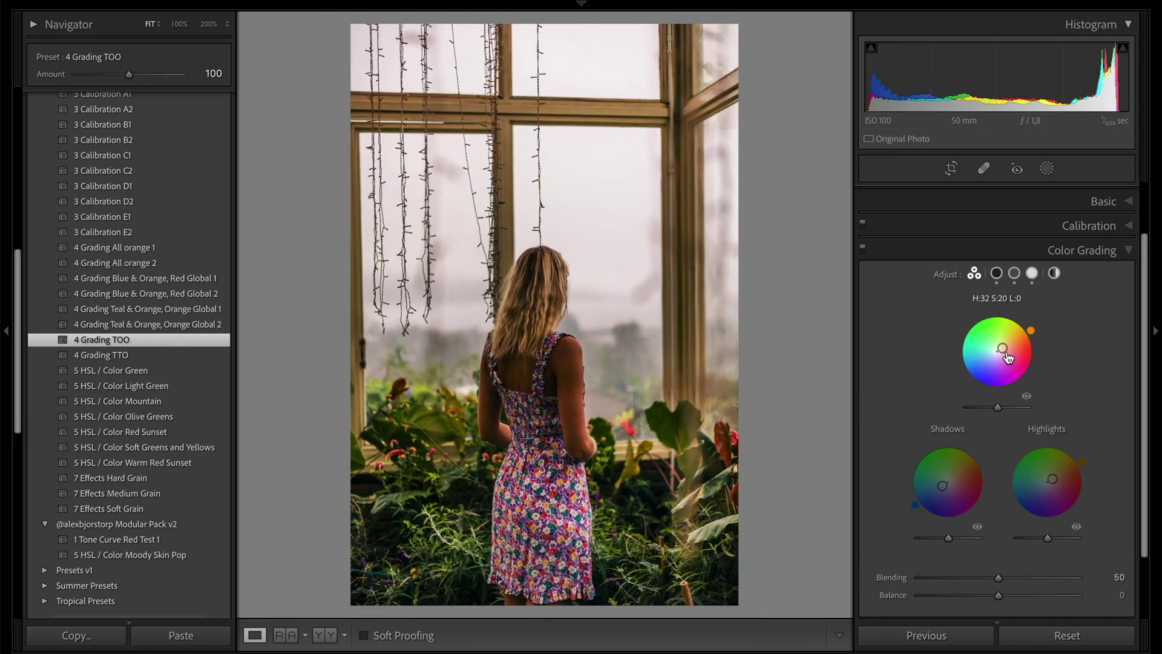
pyautogui.click(863, 247)
pyautogui.click(863, 247)
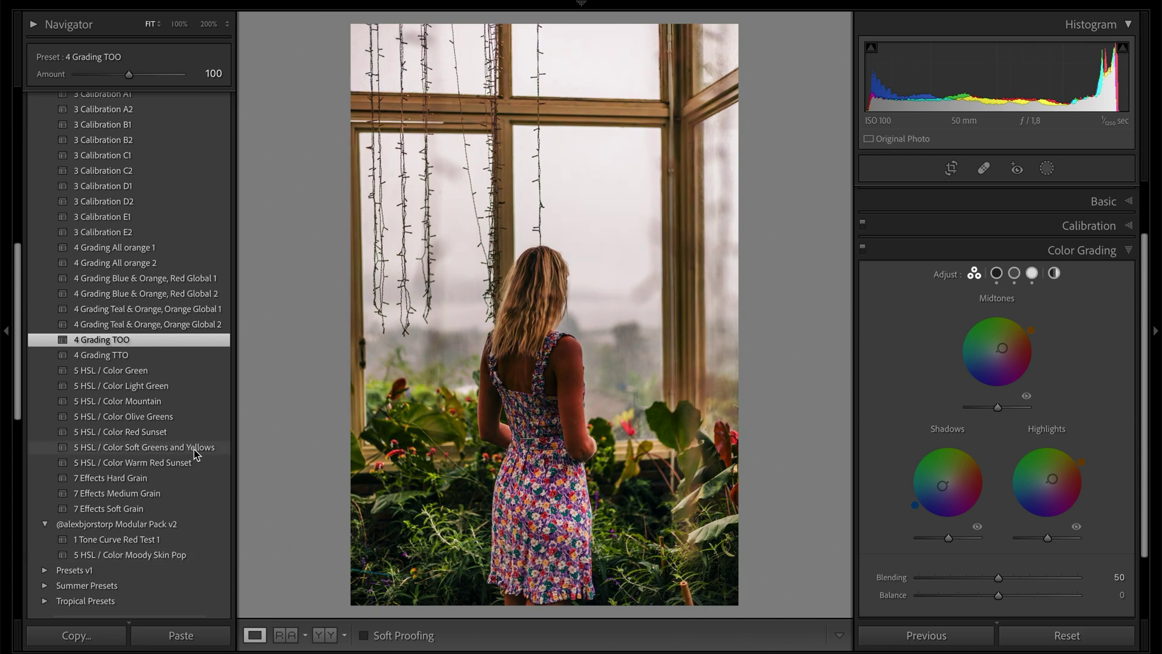
# Apply the "5 HSL / Color Soft Greens and Yellows" preset followed by "5 HSL / Color Moody Skin Pop".
pyautogui.click(174, 451)
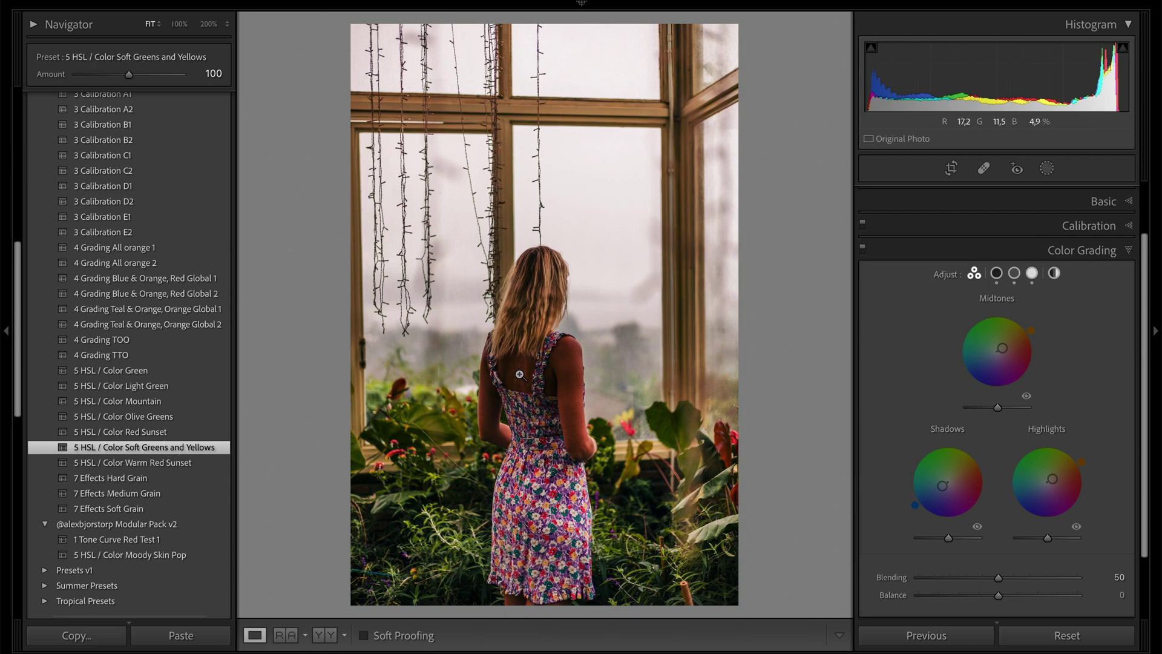
pyautogui.click(203, 557)
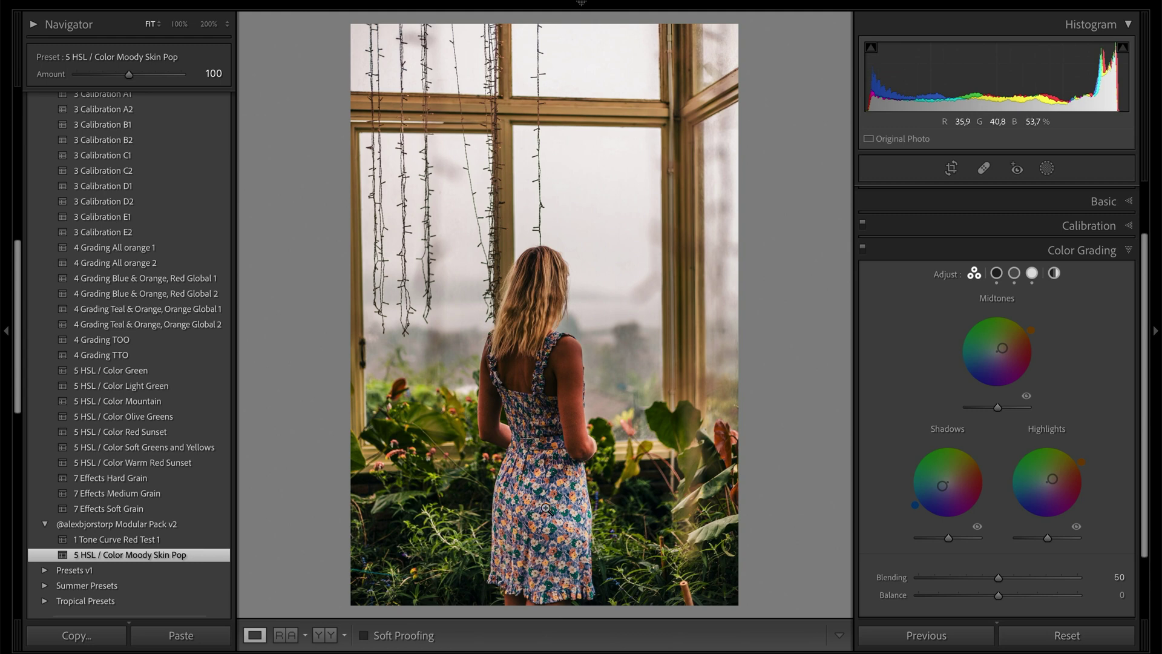
# Compare the photo with the HSL adjustments off and on, and set the Green hue to -17.
pyautogui.scroll(-3, 967, 346)
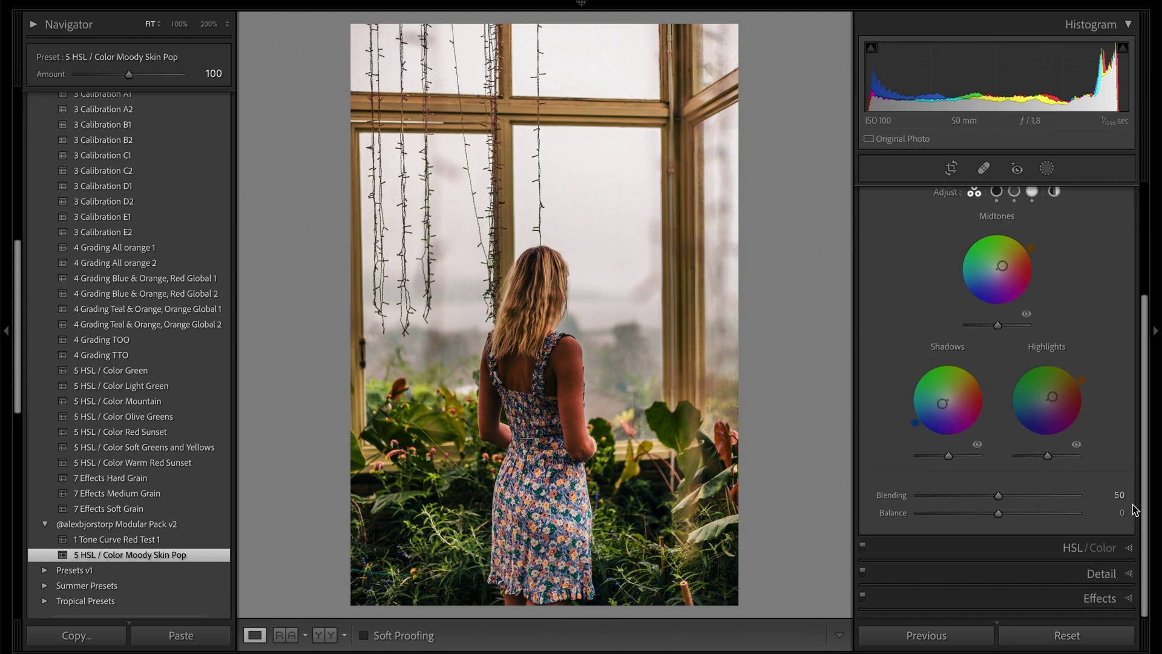
pyautogui.click(1124, 547)
pyautogui.click(889, 369)
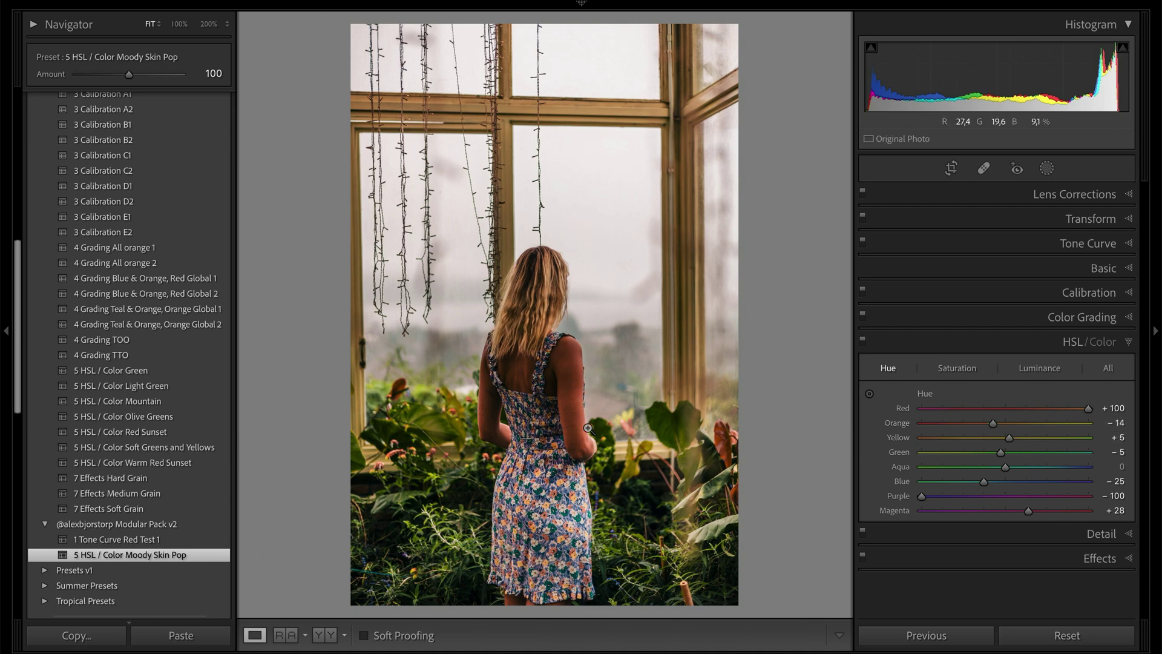
pyautogui.click(862, 340)
pyautogui.click(862, 340)
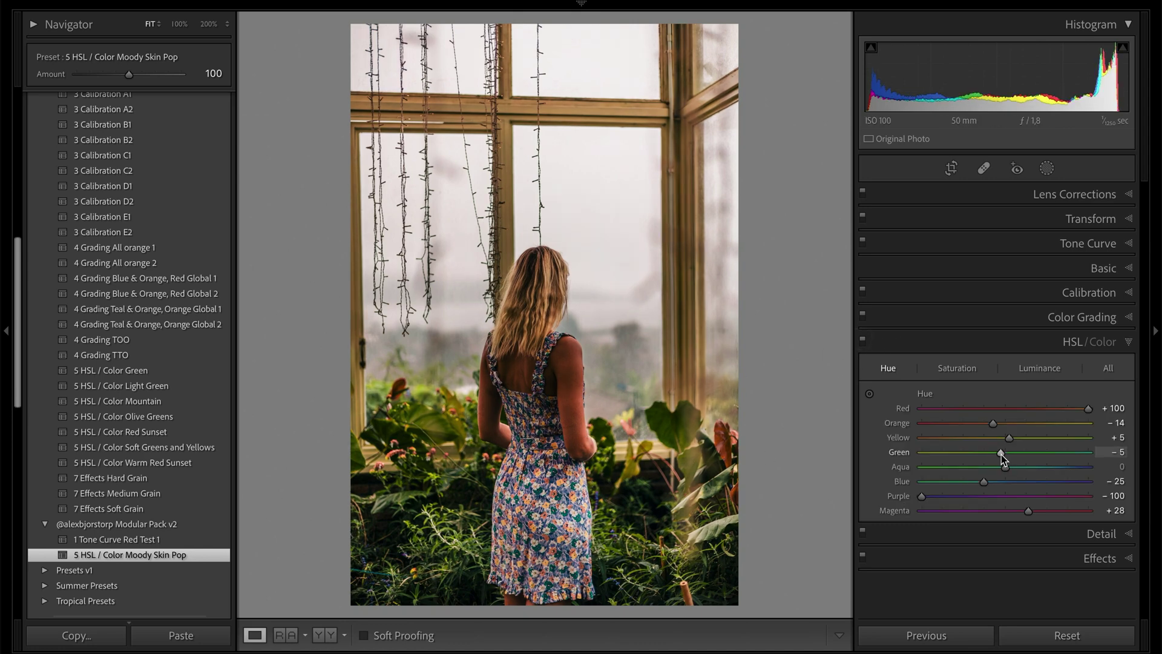
pyautogui.moveTo(999, 453)
pyautogui.mouseDown()
pyautogui.moveTo(953, 453)
pyautogui.moveTo(1023, 454)
pyautogui.moveTo(978, 457)
pyautogui.moveTo(990, 458)
pyautogui.mouseUp()
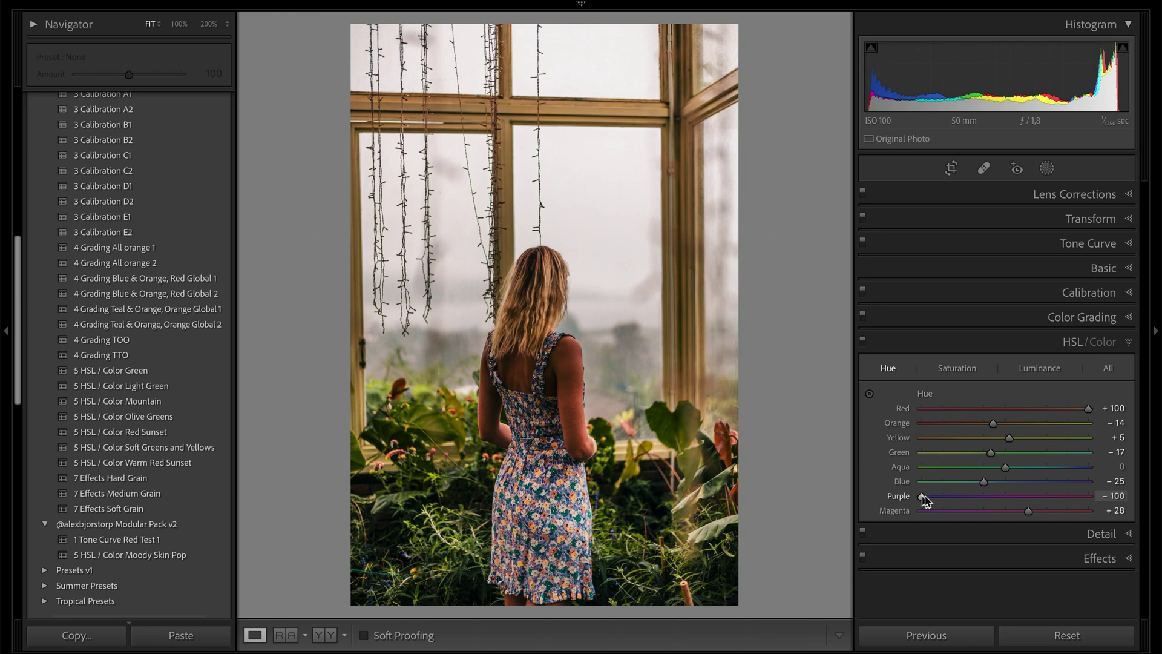
pyautogui.moveTo(922, 498); pyautogui.dragTo(895, 489)
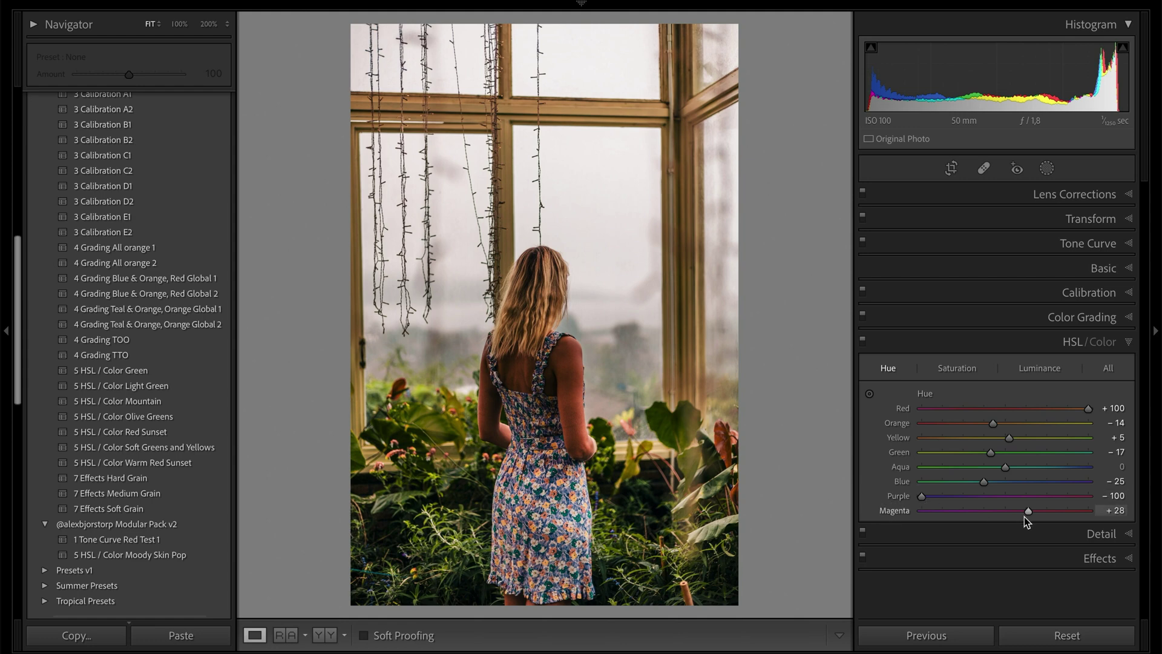
# Set the Red saturation to -68 and the Purple luminance to +53 in the HSL adjustments.
pyautogui.click(953, 368)
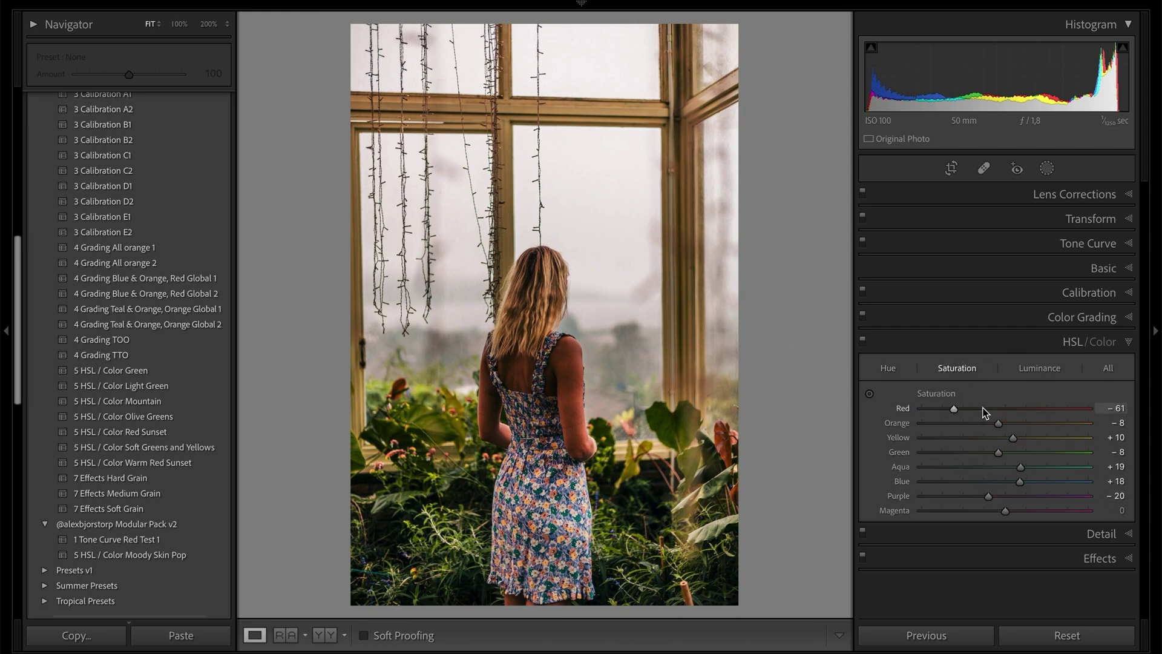
pyautogui.moveTo(952, 410)
pyautogui.mouseDown()
pyautogui.moveTo(1034, 409)
pyautogui.moveTo(942, 409)
pyautogui.mouseUp()
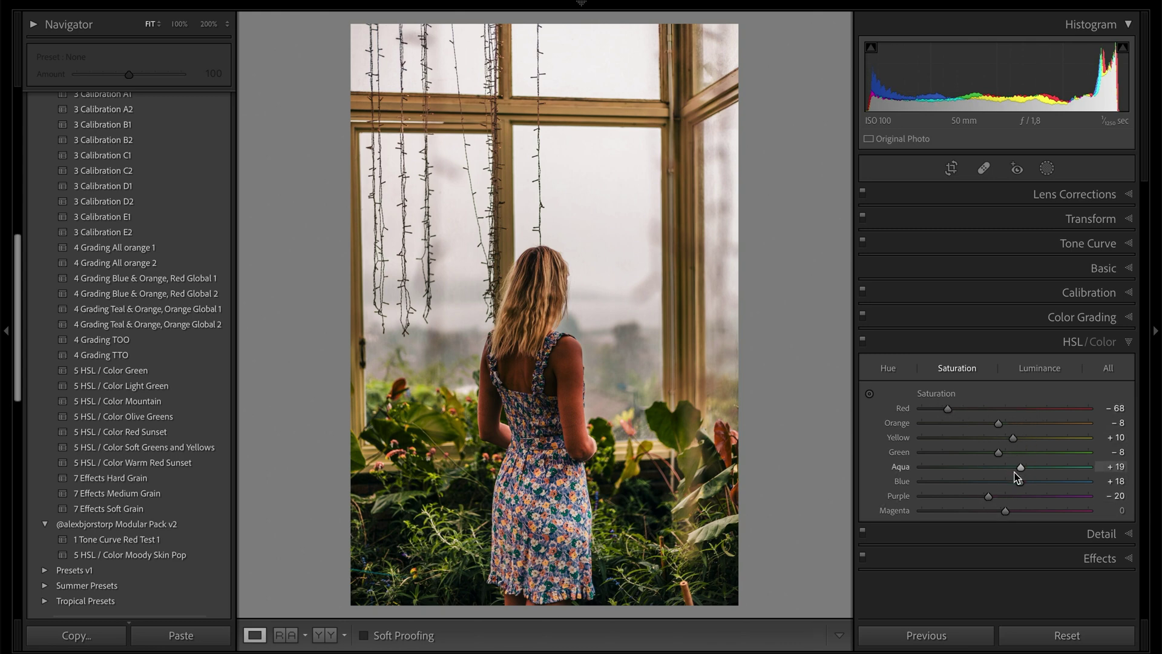
pyautogui.click(1033, 368)
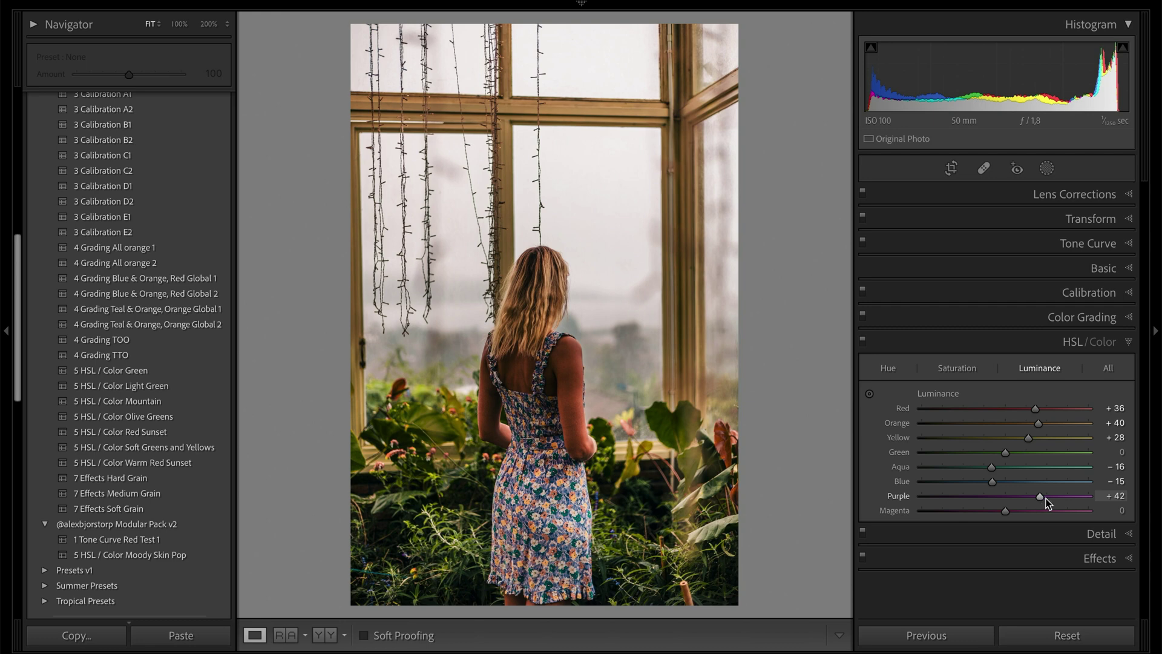
pyautogui.moveTo(1041, 499)
pyautogui.mouseDown()
pyautogui.moveTo(961, 501)
pyautogui.moveTo(1049, 498)
pyautogui.mouseUp()
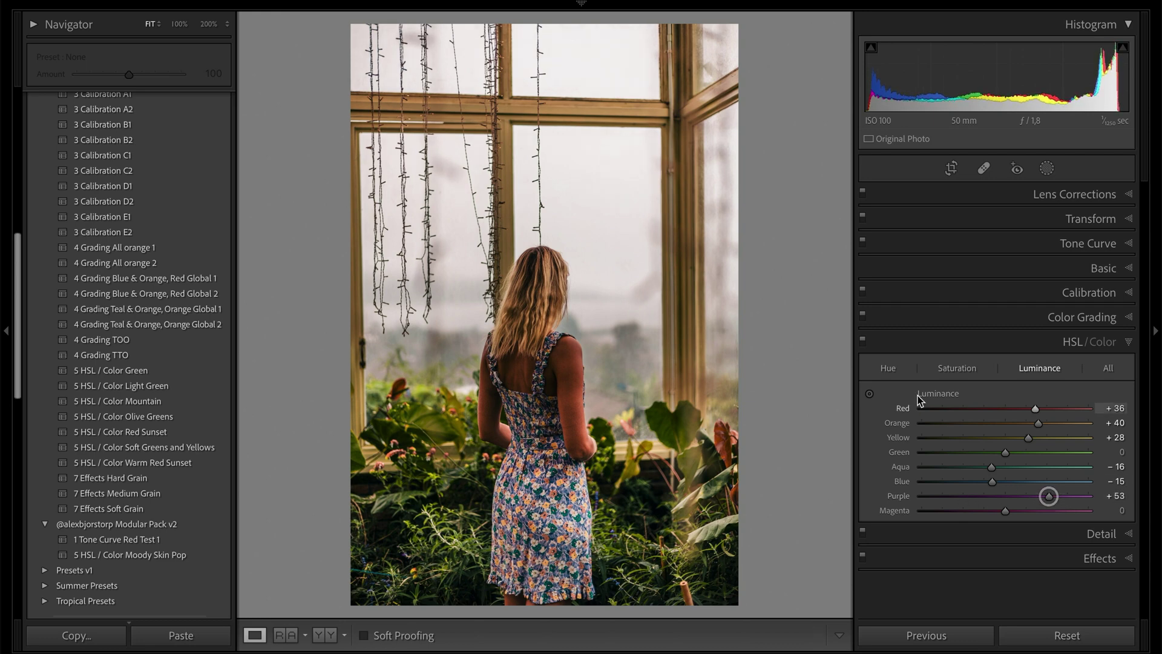
pyautogui.click(888, 368)
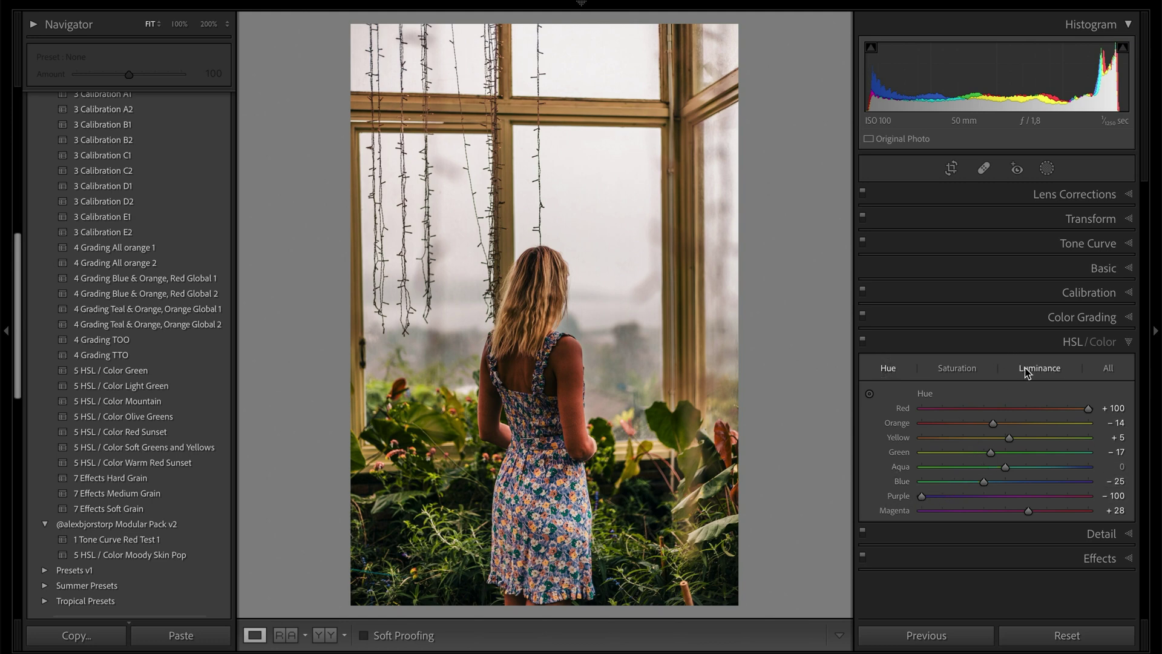
# Sharpen the photo with a masking of 93 and an amount of 132.
pyautogui.click(1124, 532)
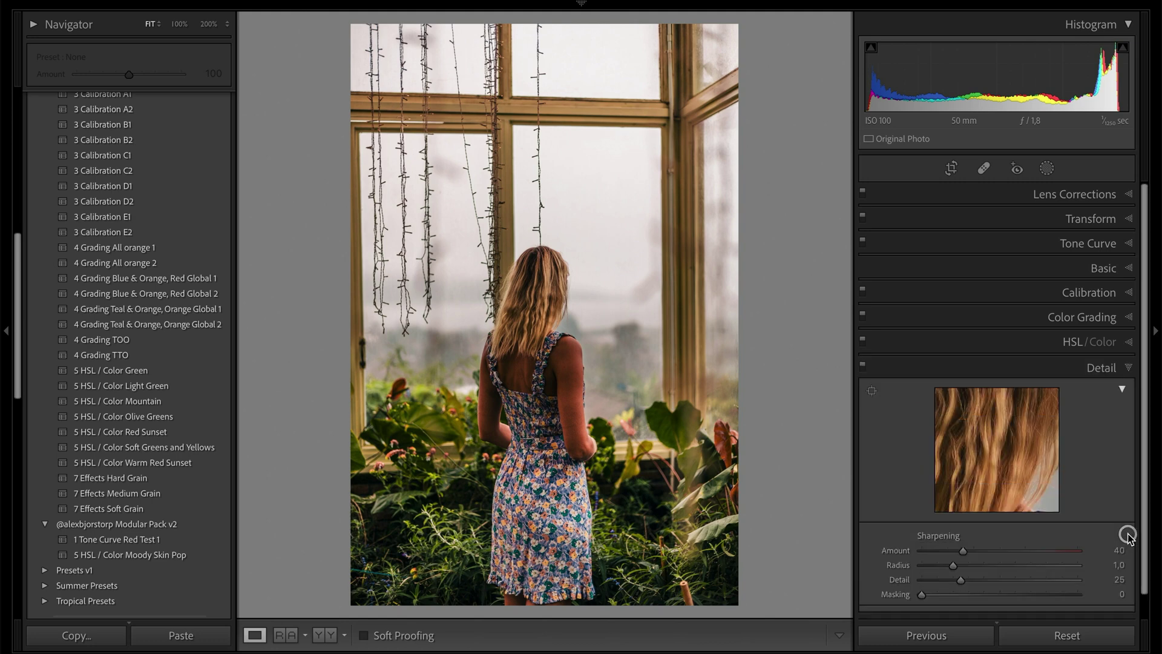
pyautogui.moveTo(922, 488); pyautogui.dragTo(1066, 490)
pyautogui.moveTo(1013, 445); pyautogui.dragTo(1059, 447)
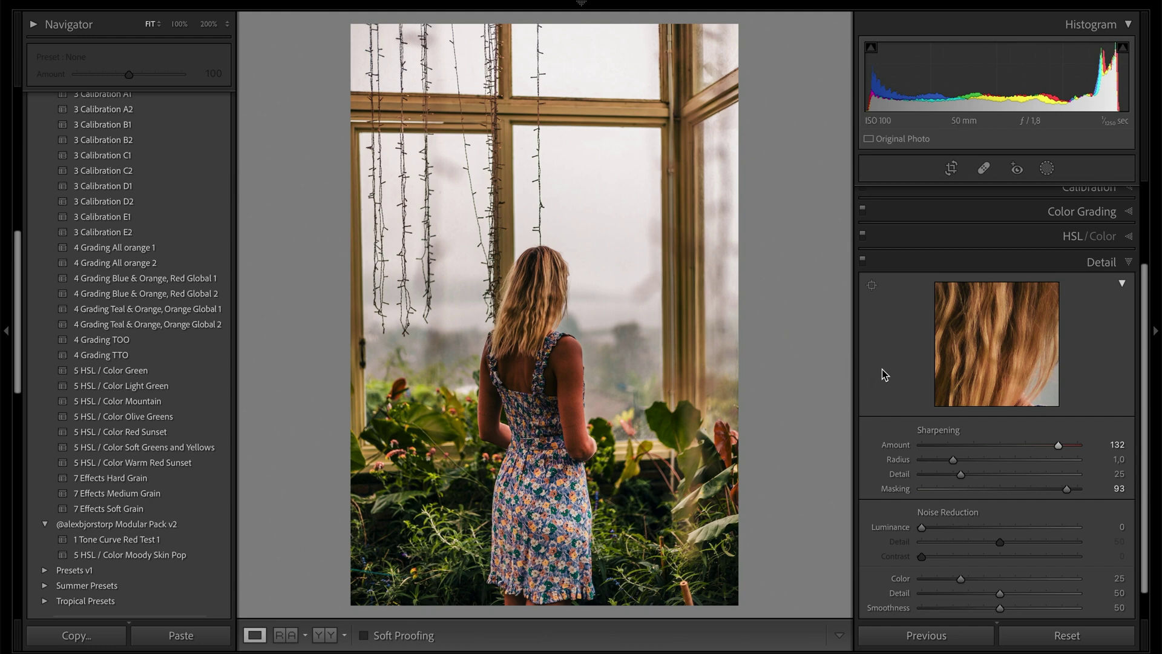
# Collapse the Modular Pack v1 and Modular Pack v2 preset groups.
pyautogui.scroll(7, 199, 270)
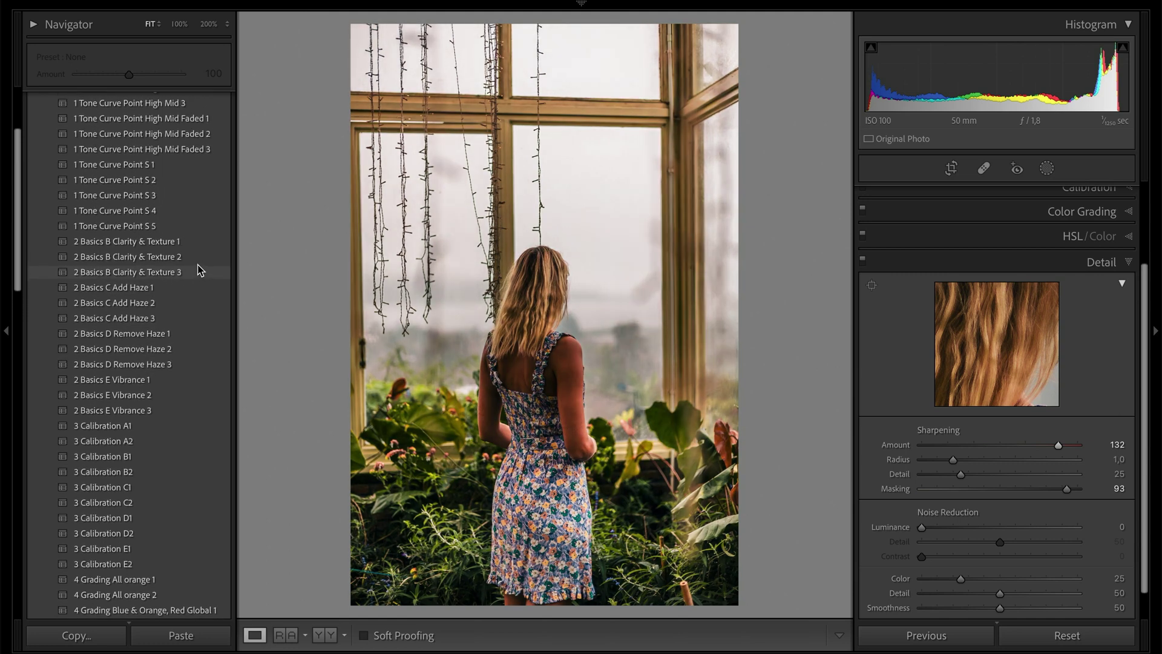
pyautogui.scroll(3, 200, 271)
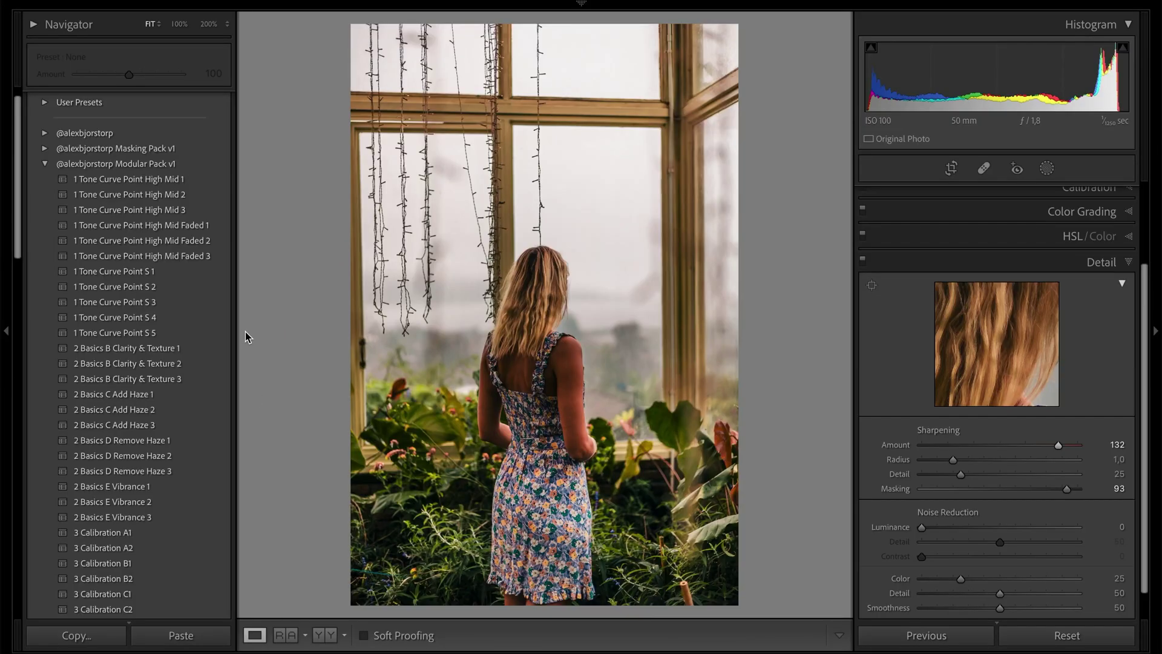
pyautogui.click(44, 164)
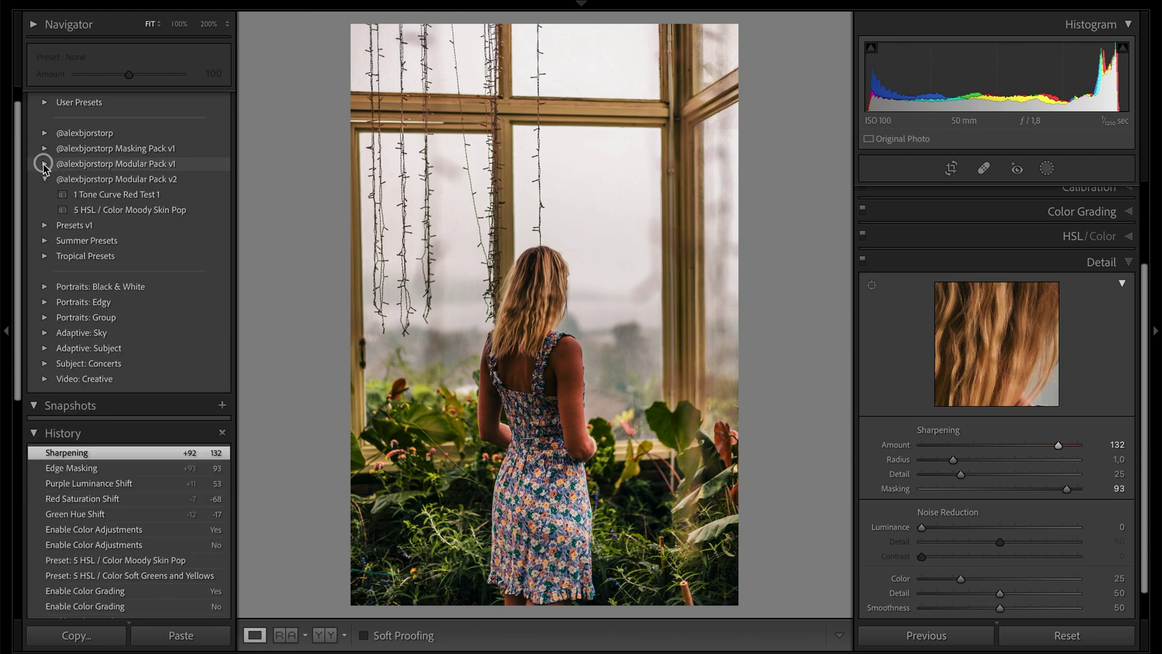
pyautogui.click(44, 180)
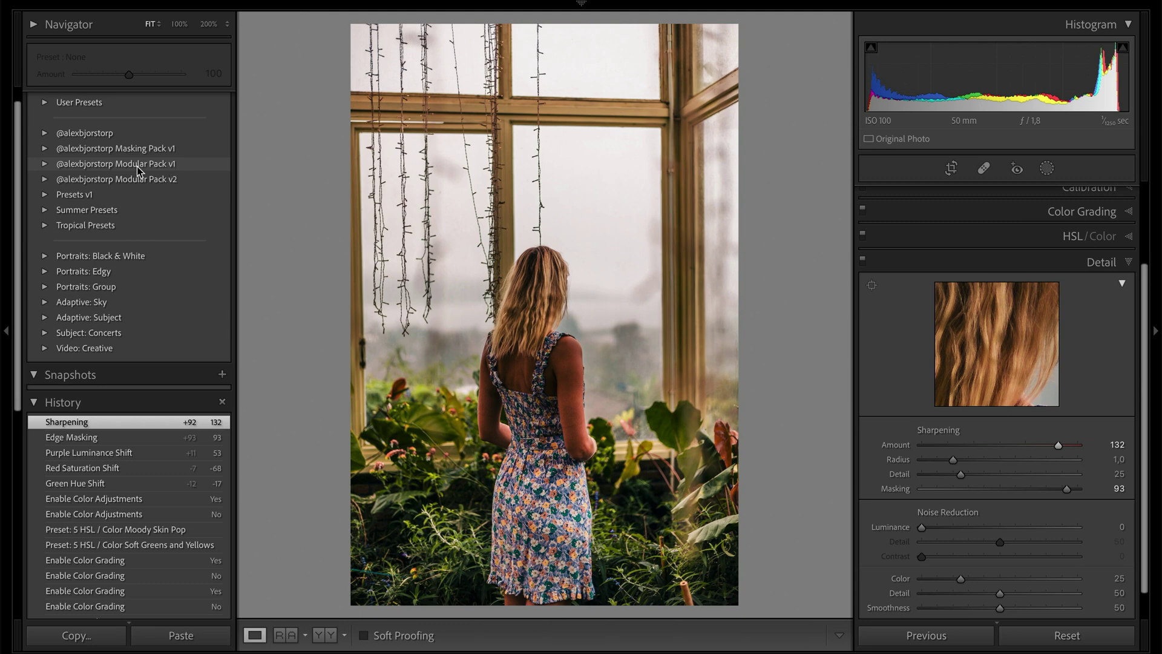
# Apply the "Foreground - Darken 1.2" preset from Masking Pack v1 and check the mask it adds.
pyautogui.click(45, 148)
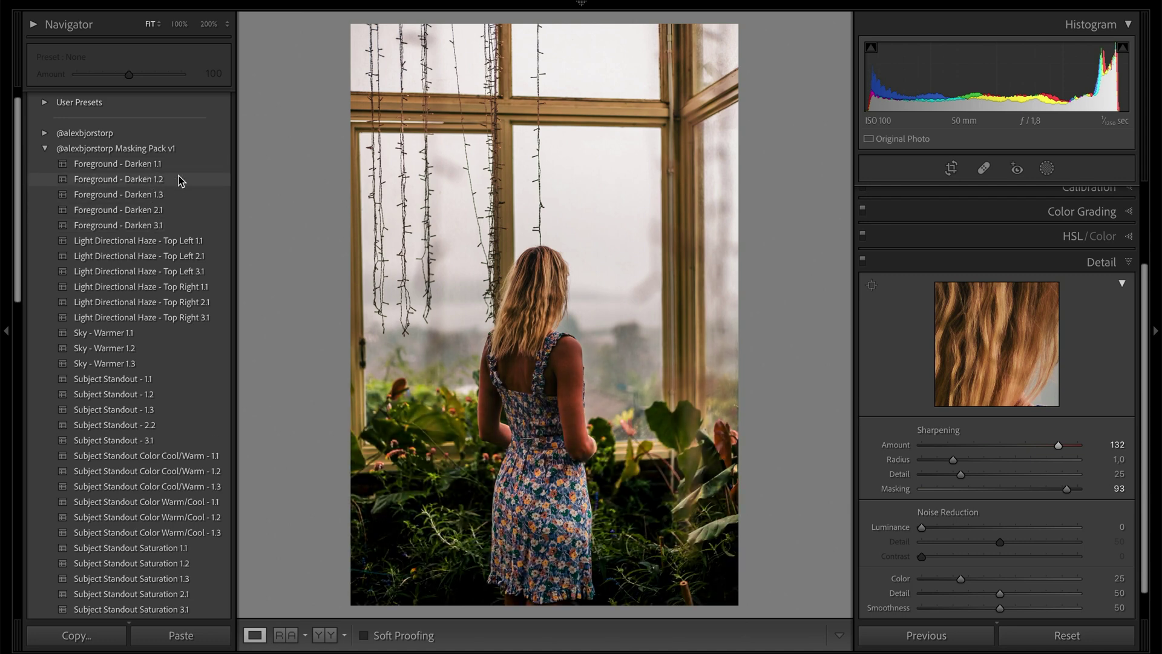
pyautogui.click(165, 182)
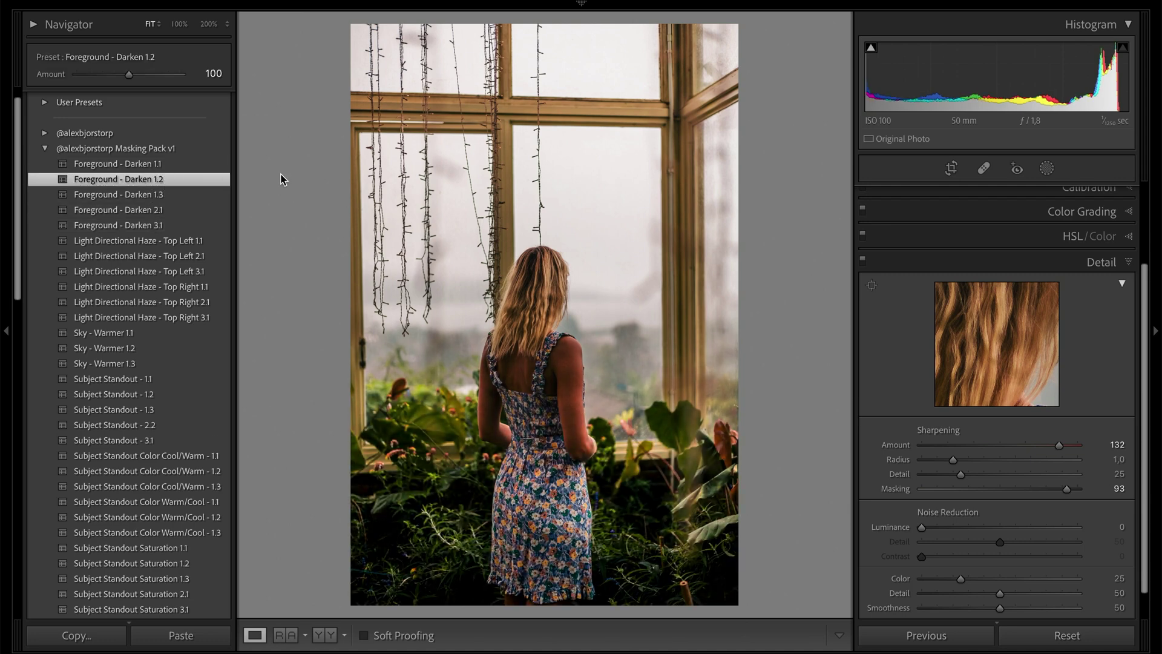
pyautogui.click(1046, 169)
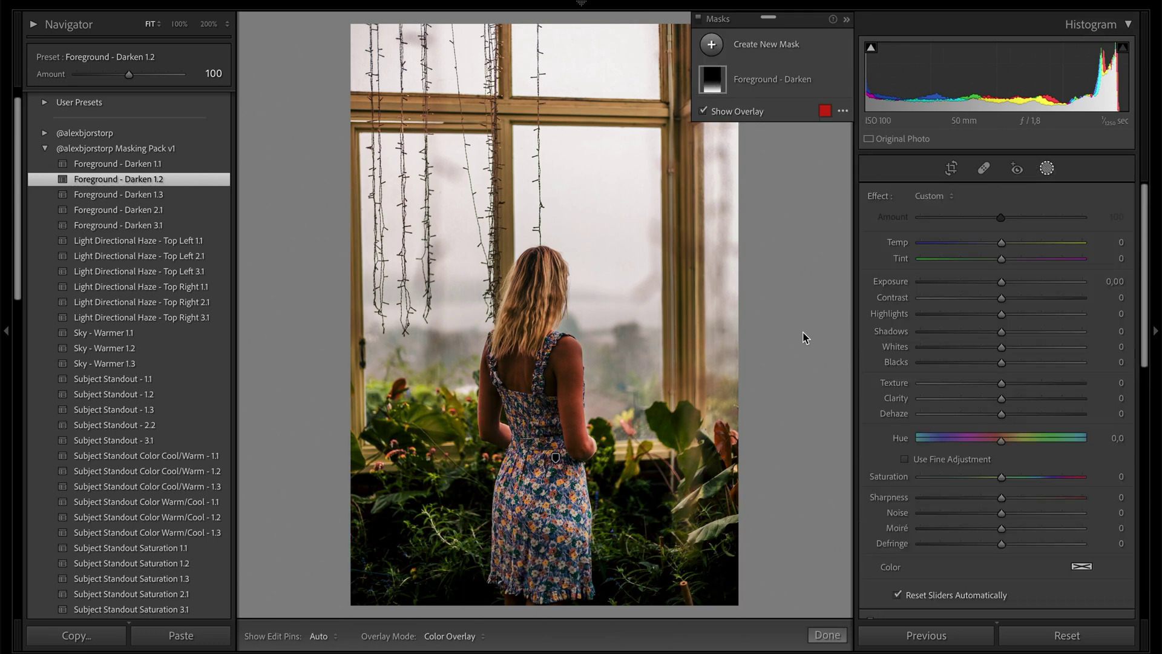
pyautogui.moveTo(832, 640)
pyautogui.click(826, 633)
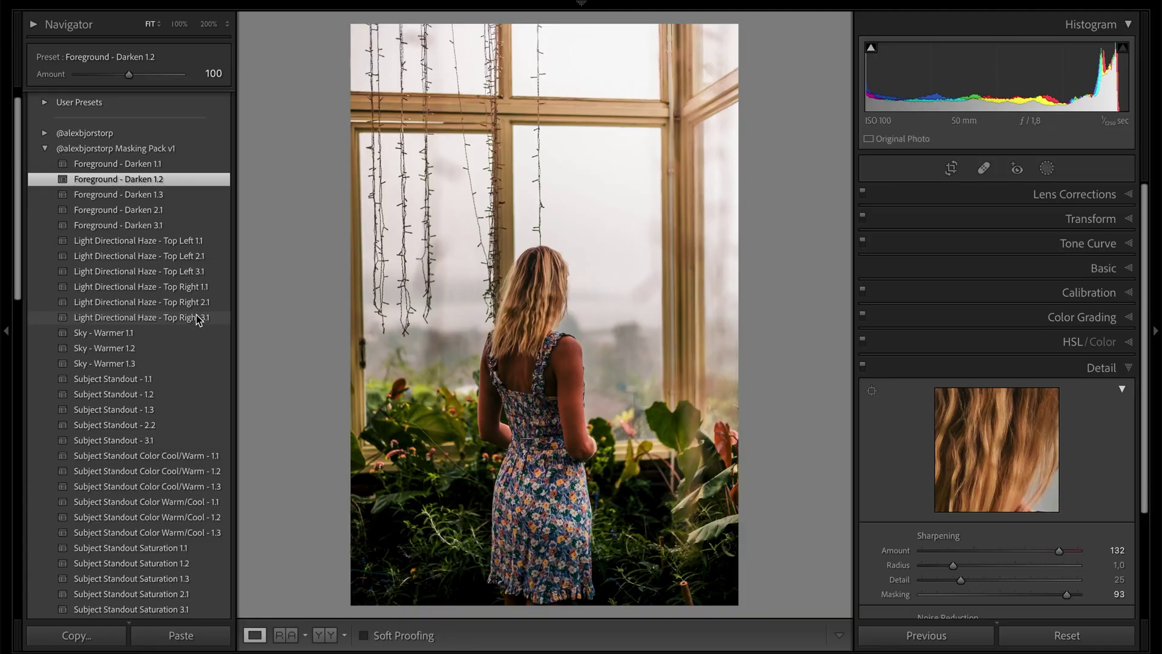
# Apply the "Light Directional Haze - Top Right 3.1" preset and compare the photo with its mask hidden and shown.
pyautogui.click(198, 318)
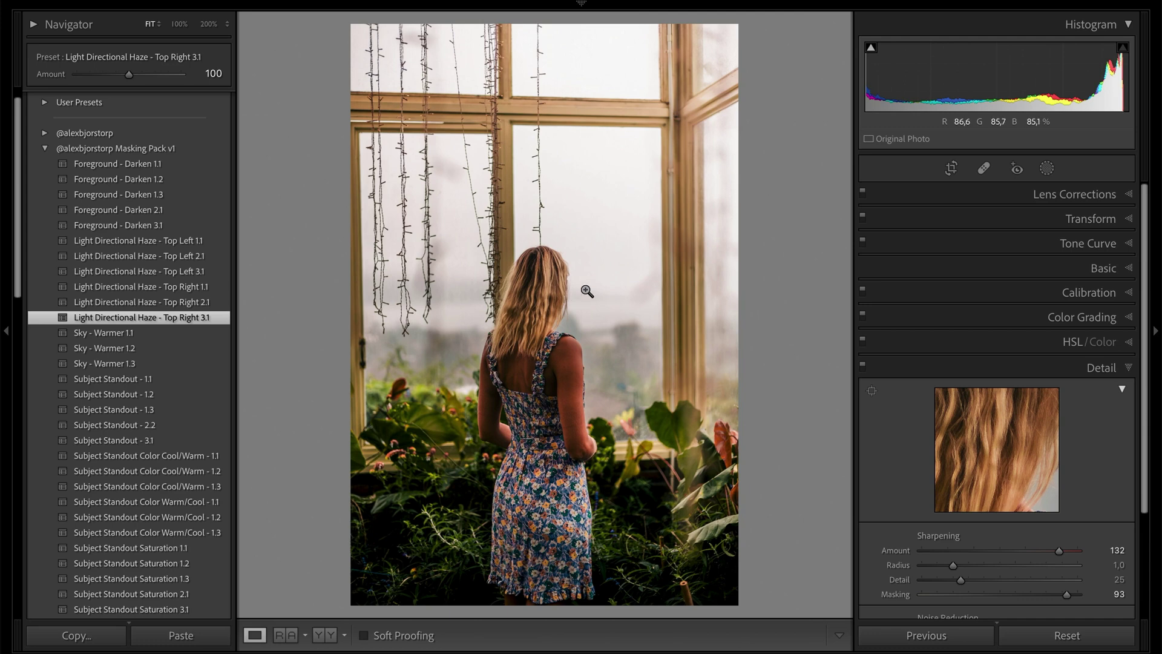
pyautogui.click(1046, 167)
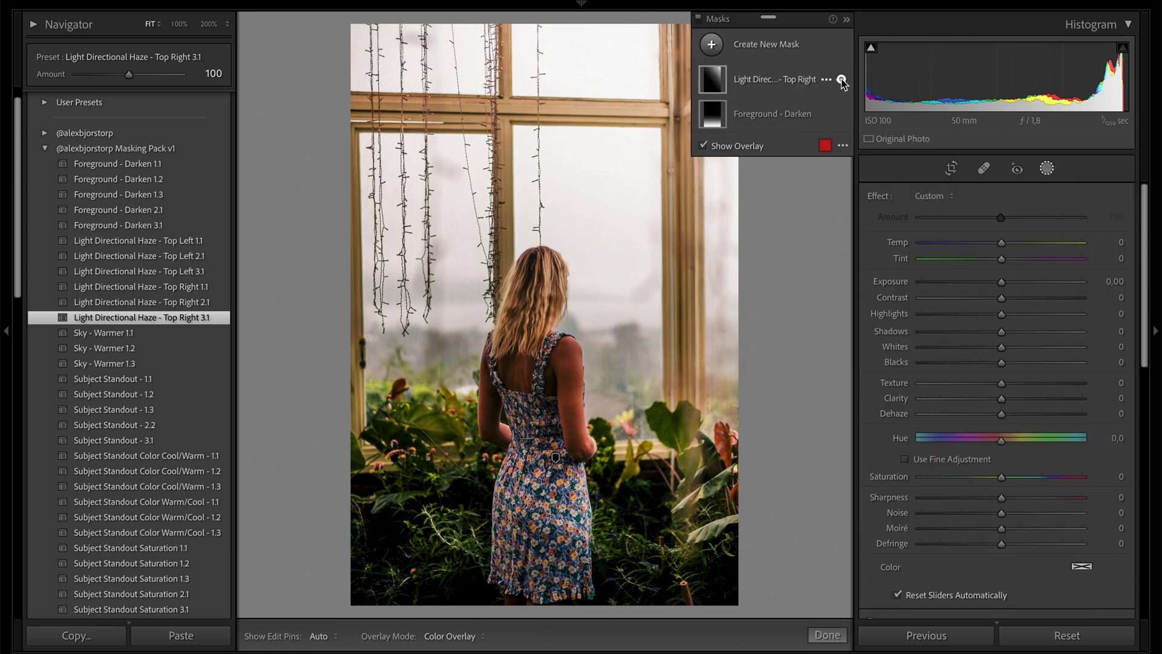
pyautogui.click(841, 80)
pyautogui.click(842, 80)
pyautogui.click(842, 80)
pyautogui.click(841, 80)
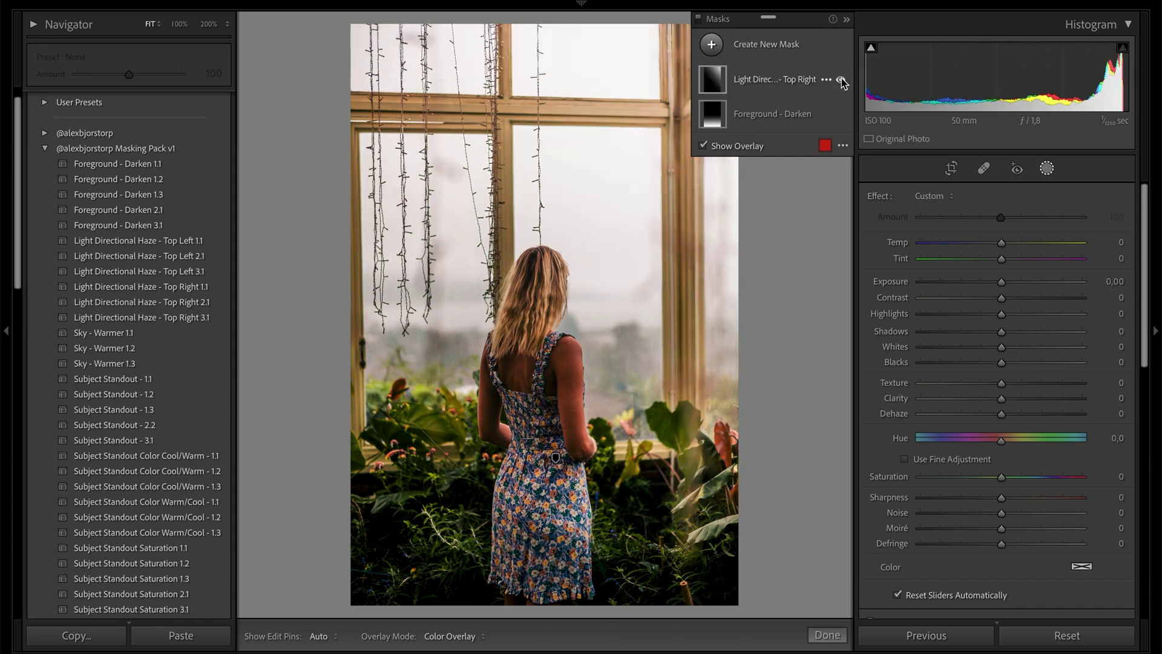
pyautogui.click(827, 635)
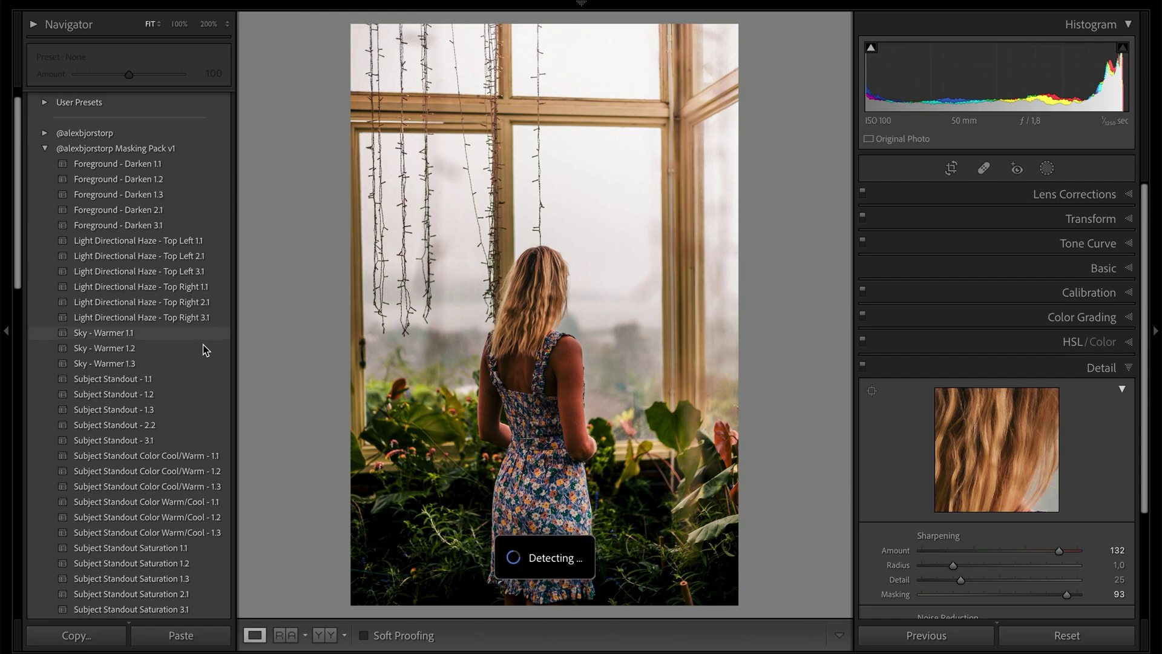
# Apply the "Subject Standout - 1.2" preset and review the settings of its Subject - Brighten and Subject Inverted - Darken masks.
pyautogui.scroll(-3, 202, 344)
pyautogui.scroll(-1, 202, 344)
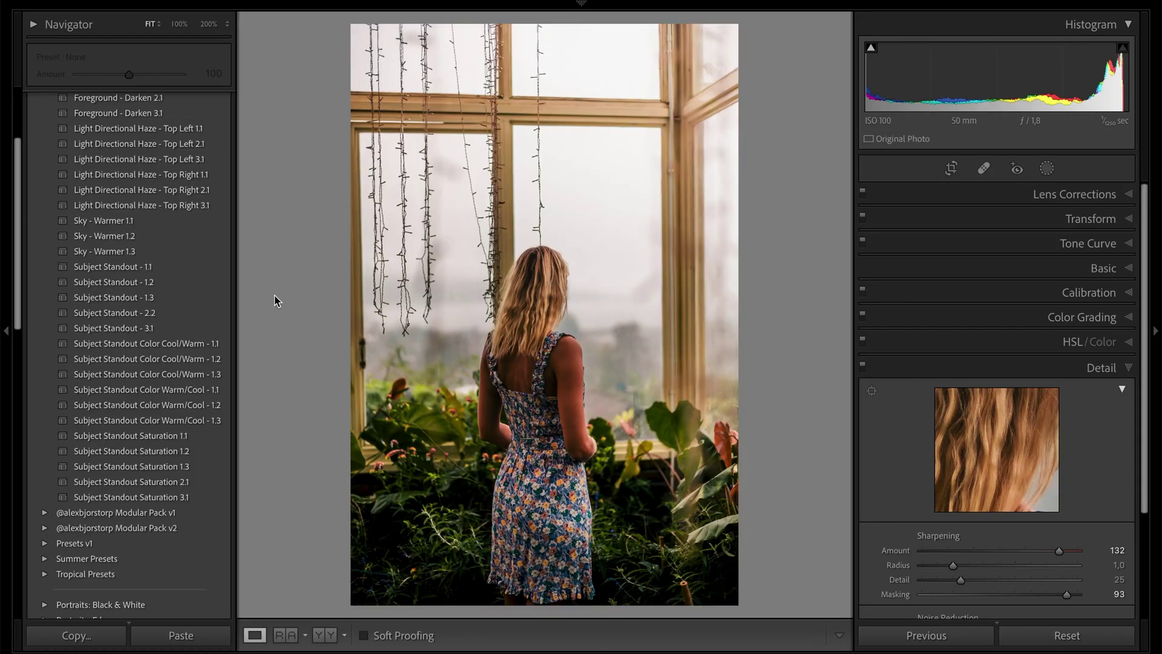
pyautogui.click(208, 281)
pyautogui.click(196, 284)
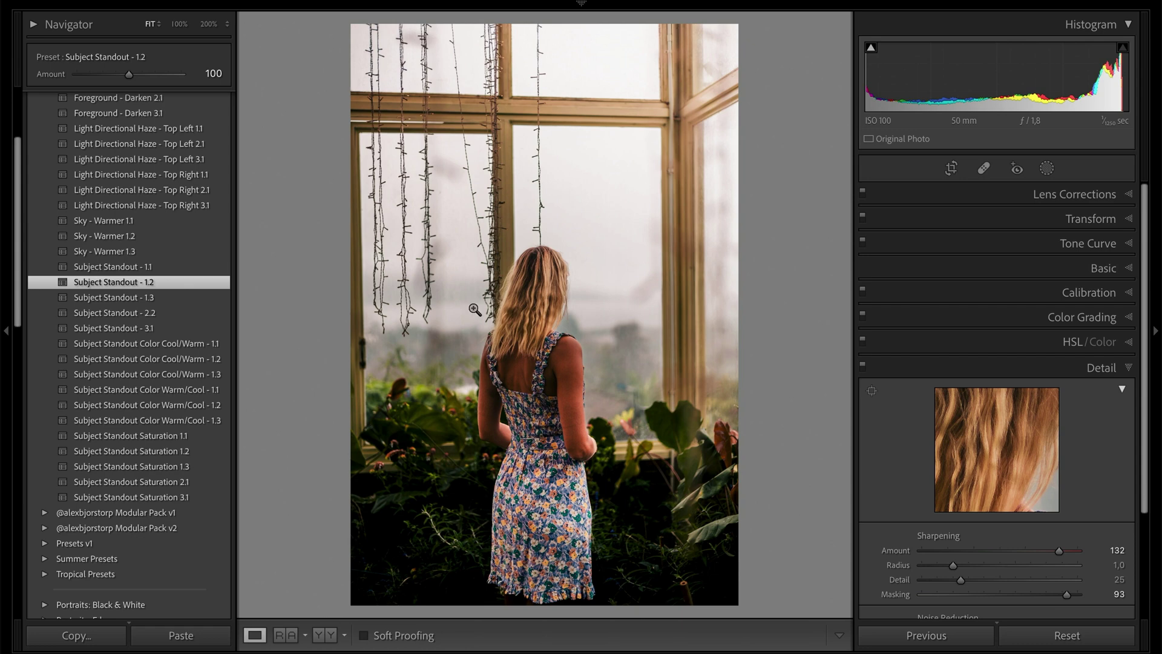
pyautogui.click(1046, 168)
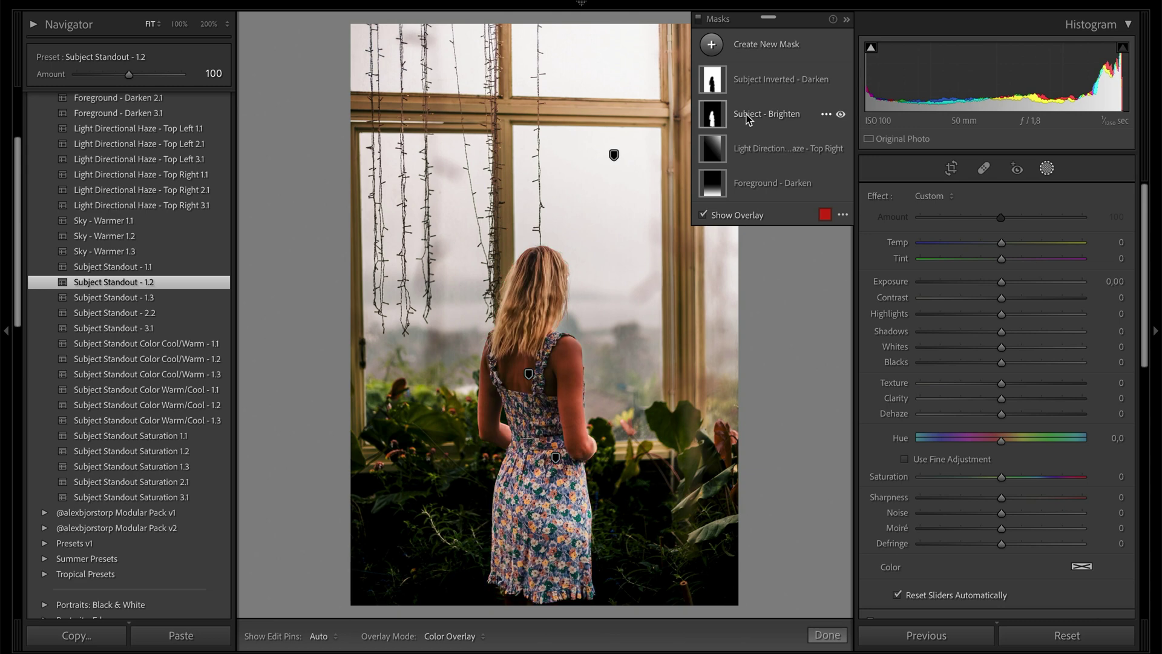
pyautogui.click(737, 115)
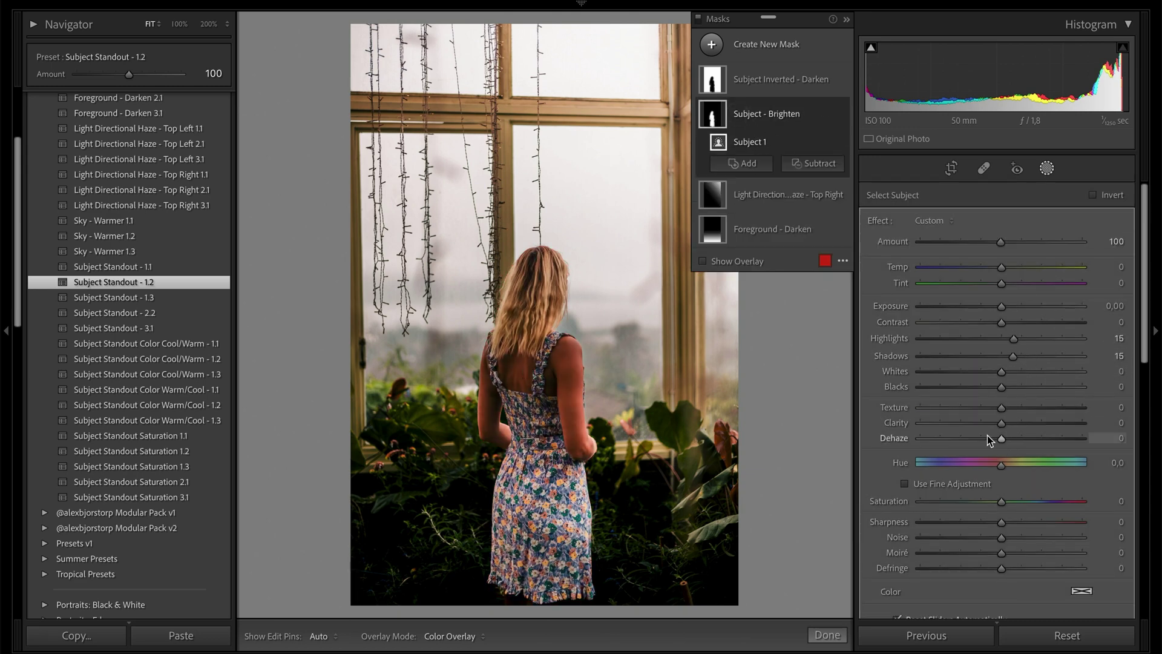
pyautogui.click(732, 81)
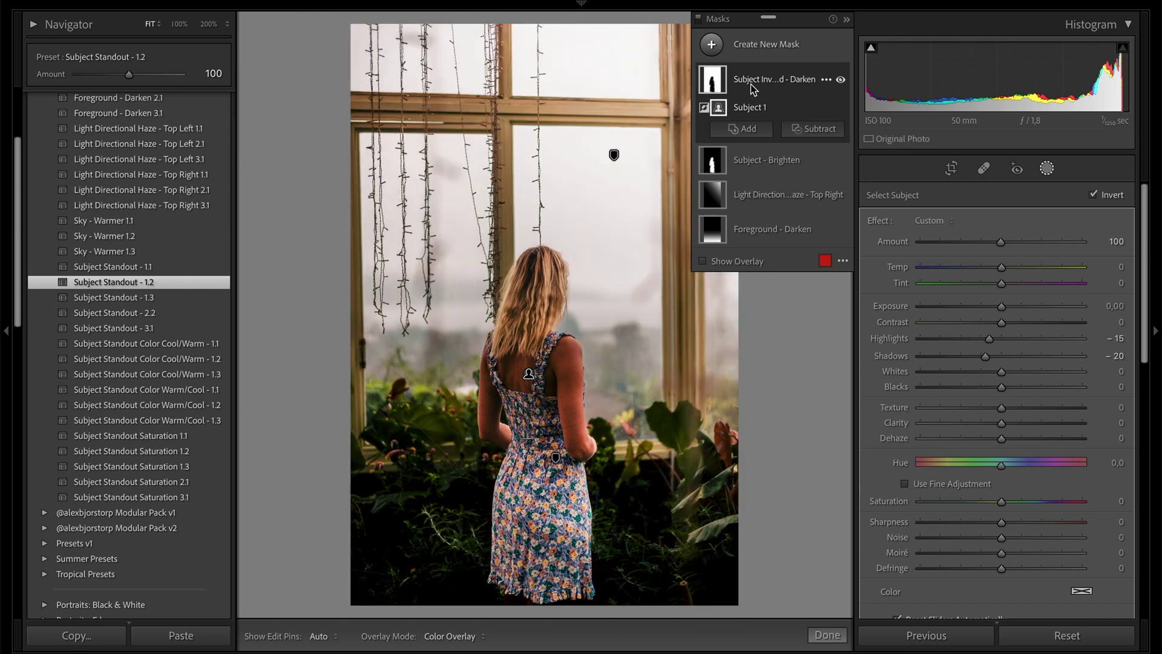
pyautogui.click(741, 161)
pyautogui.click(823, 635)
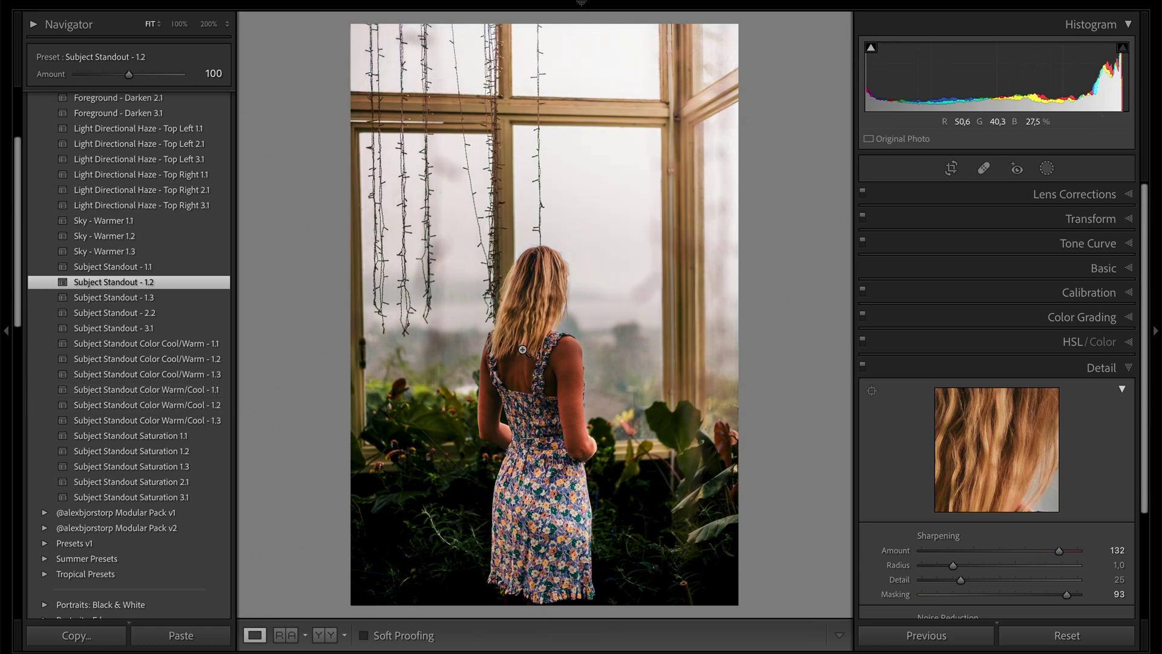
# Apply the "Subject Standout Color Warm/Cool - 1.2" preset and delete its "Subject - Color Contrast Warm" mask.
pyautogui.click(200, 404)
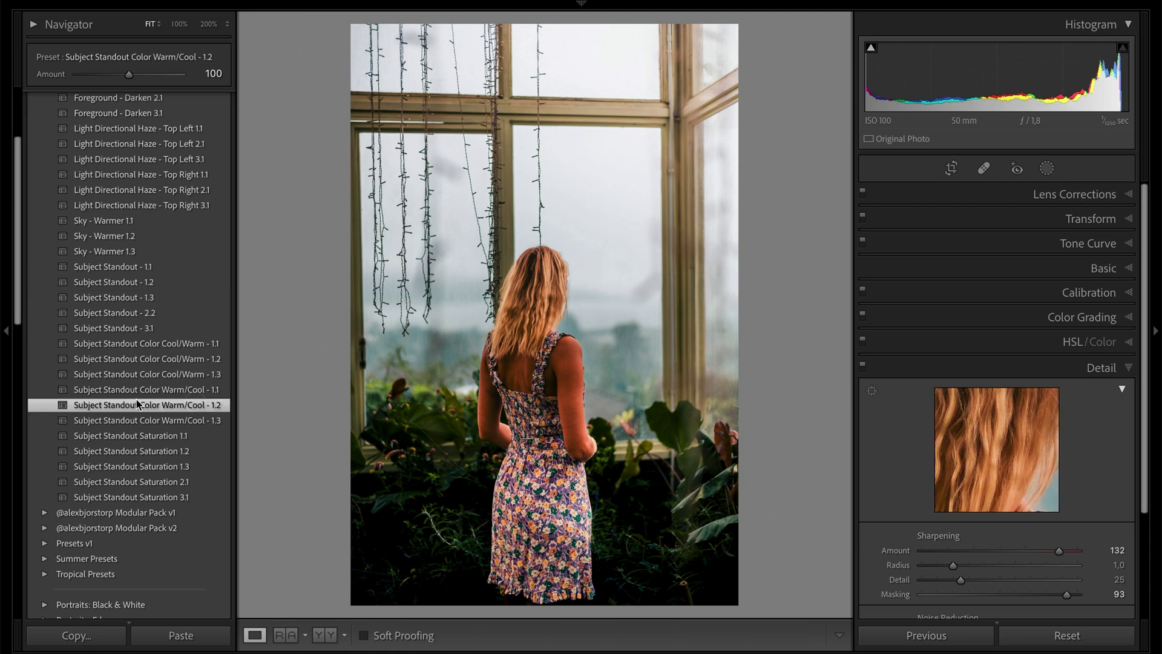
pyautogui.click(1046, 169)
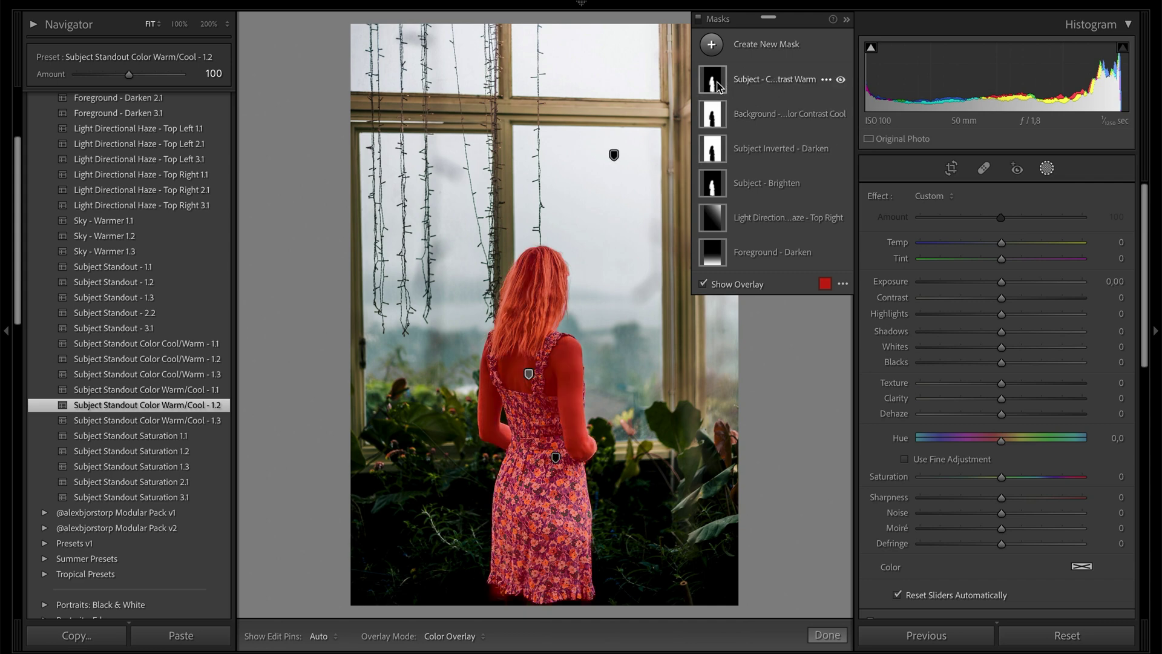
pyautogui.click(745, 89)
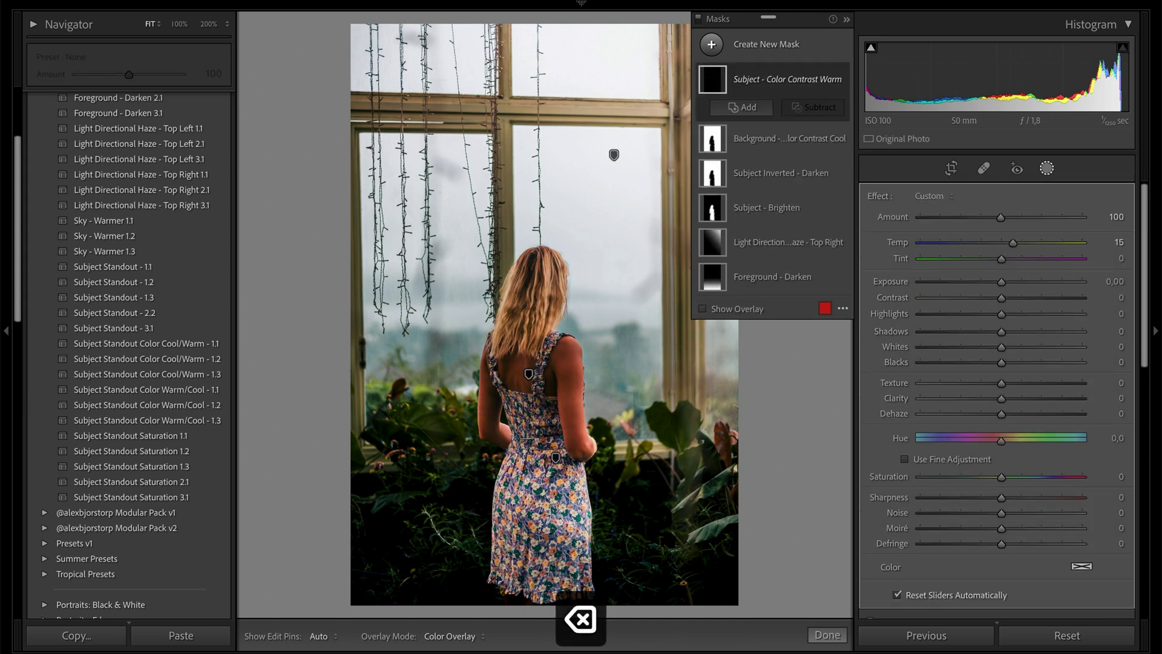
pyautogui.hotkey('shift', 'w')
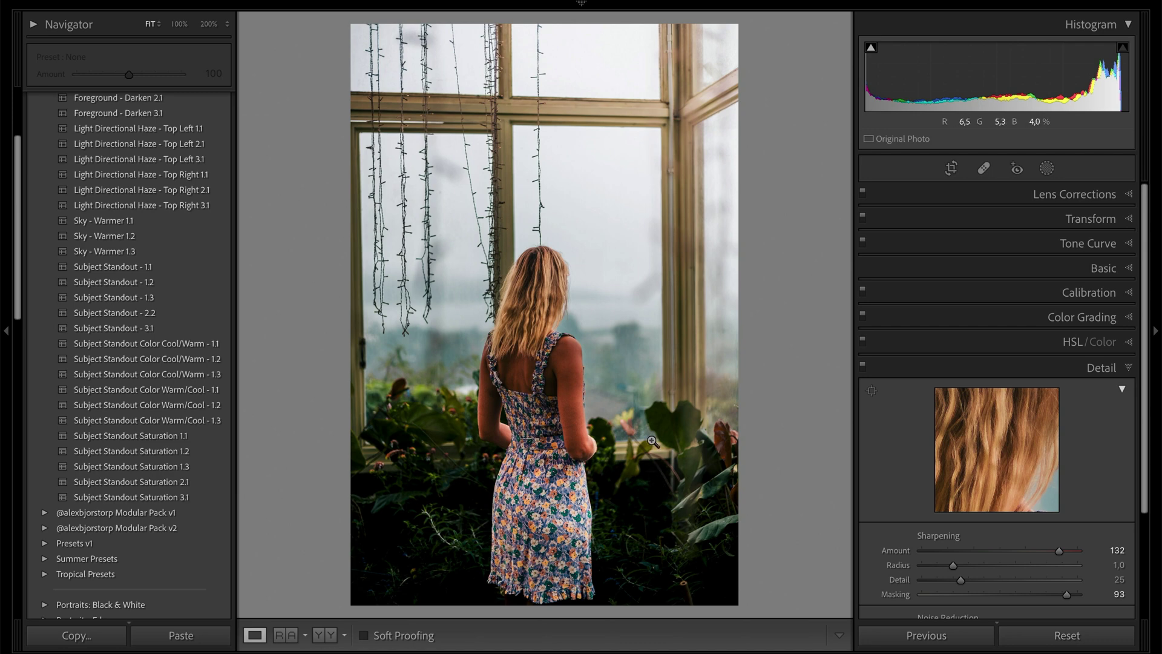
# Review the temperature setting of the background's Color Contrast Cool mask and leave masking.
pyautogui.click(1046, 168)
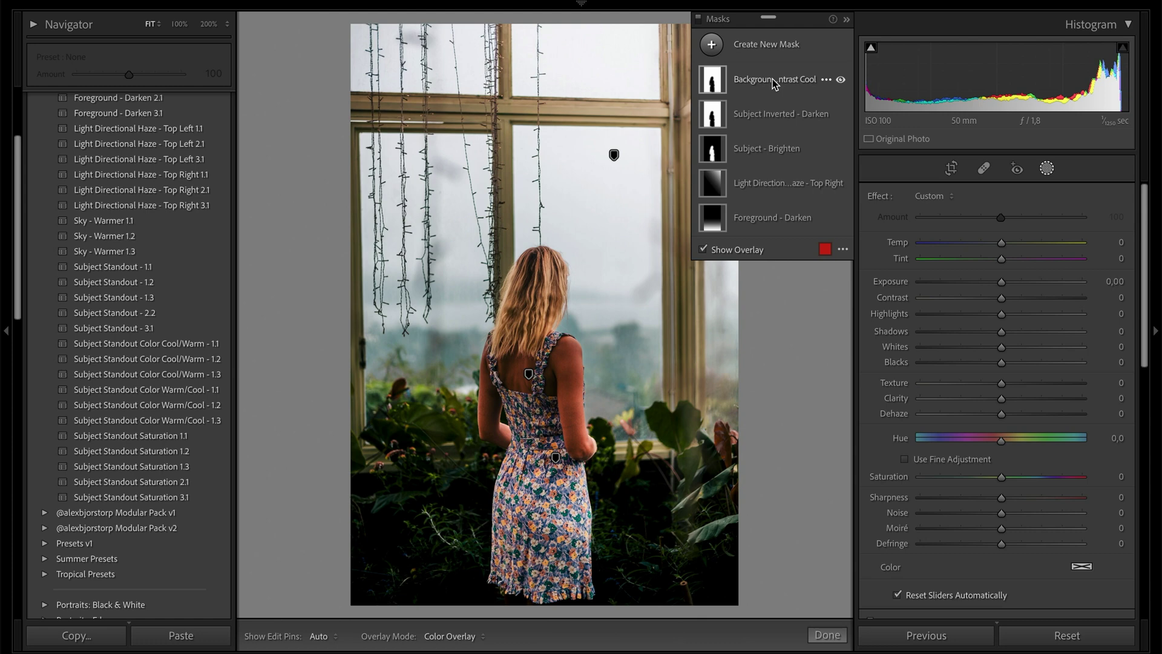
pyautogui.click(751, 80)
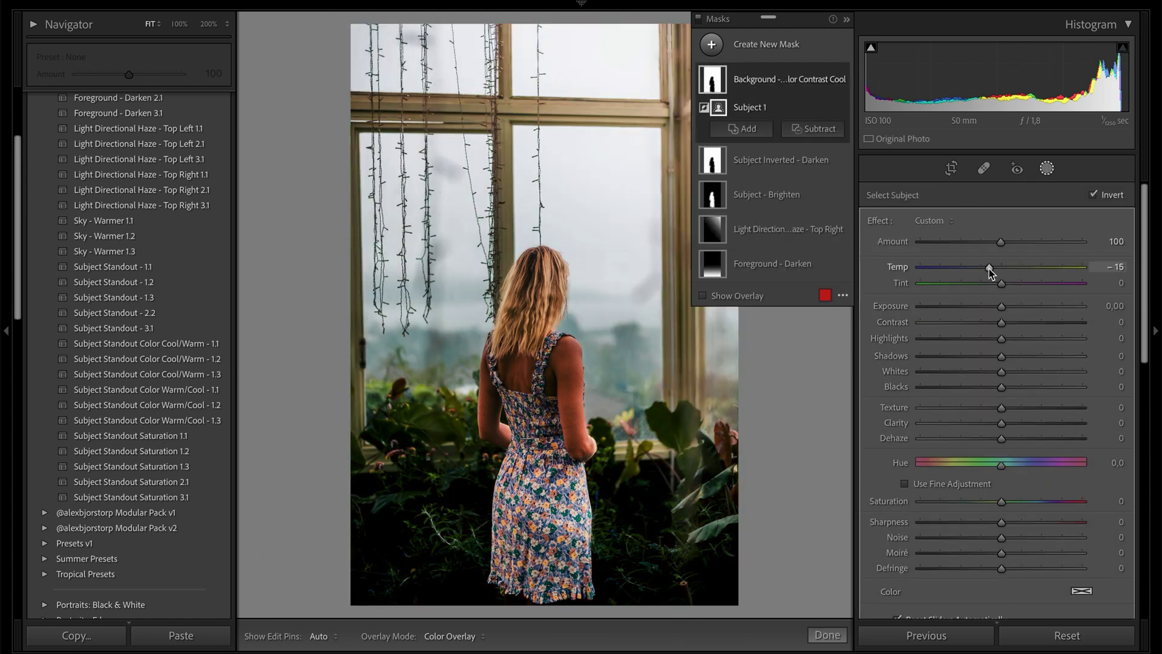
pyautogui.press('Return')
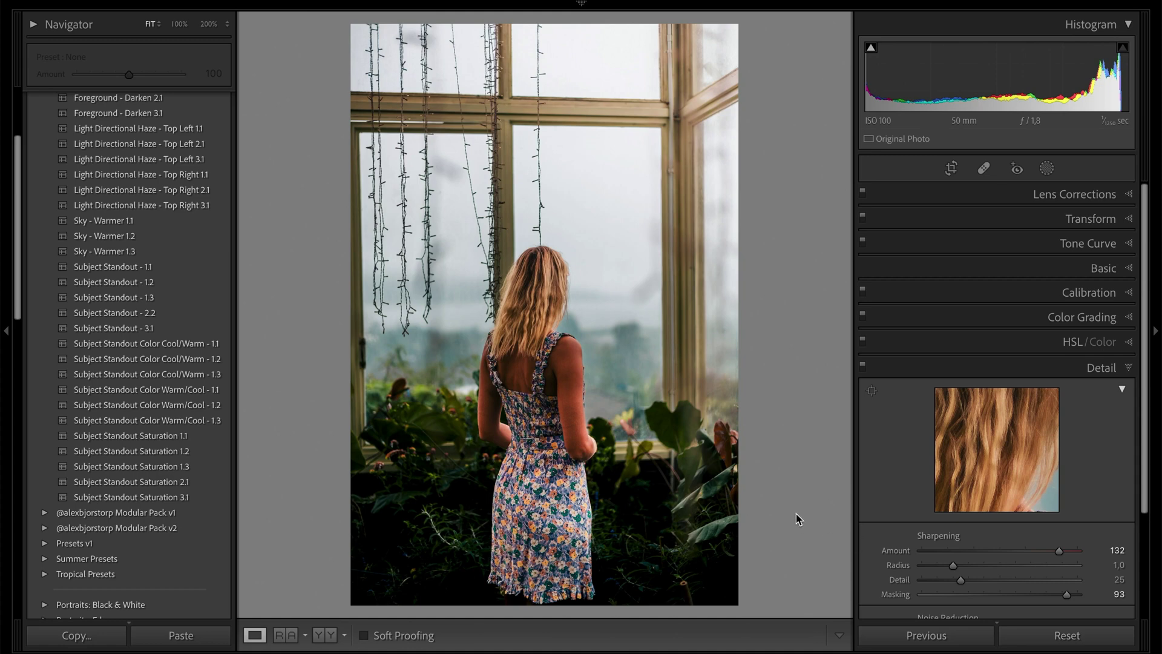
# Reset all settings to view the unedited photo, and restore the edit from the "Delete Subject - Color Contrast Warm" history state.
pyautogui.click(1061, 633)
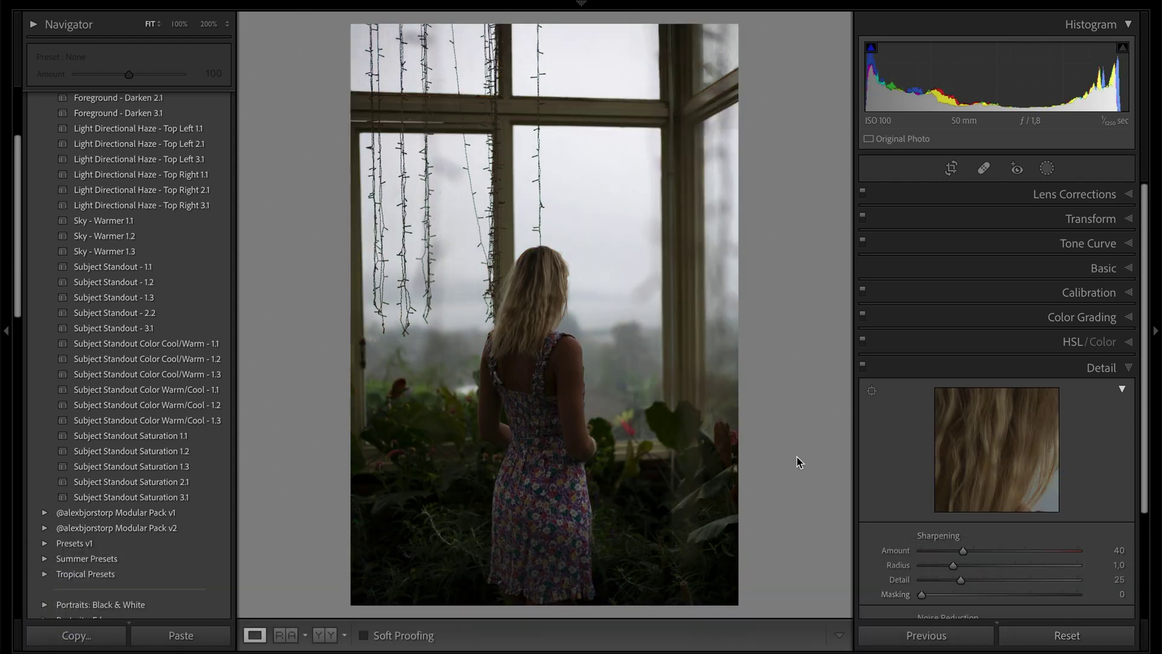
pyautogui.scroll(-10, 188, 404)
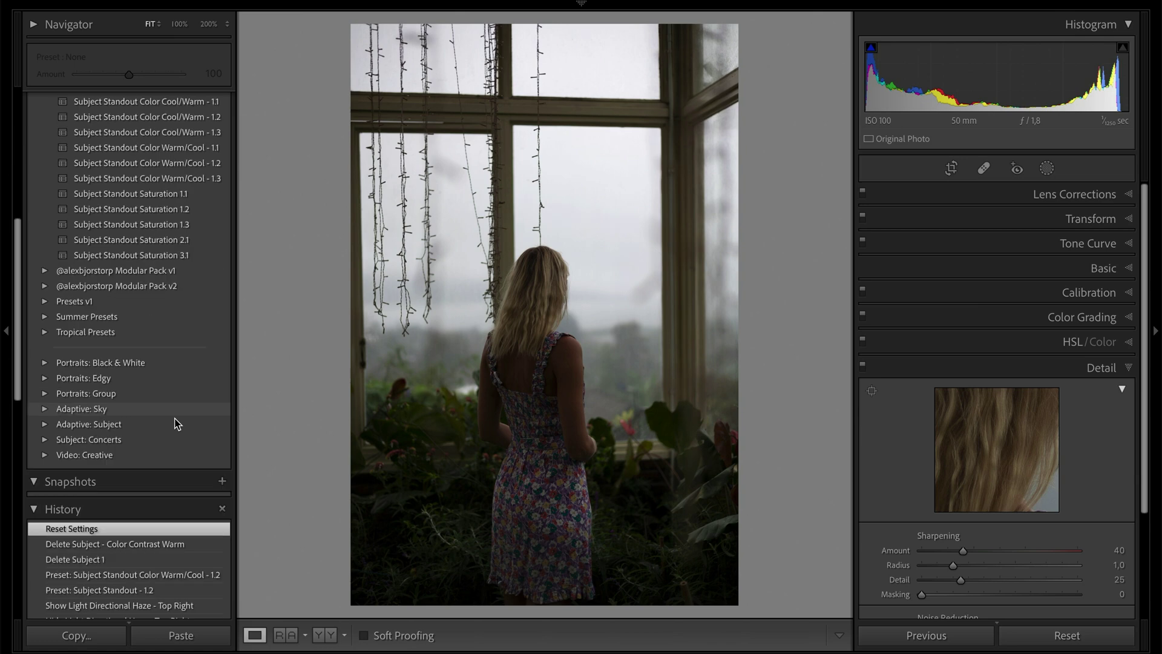
pyautogui.click(149, 302)
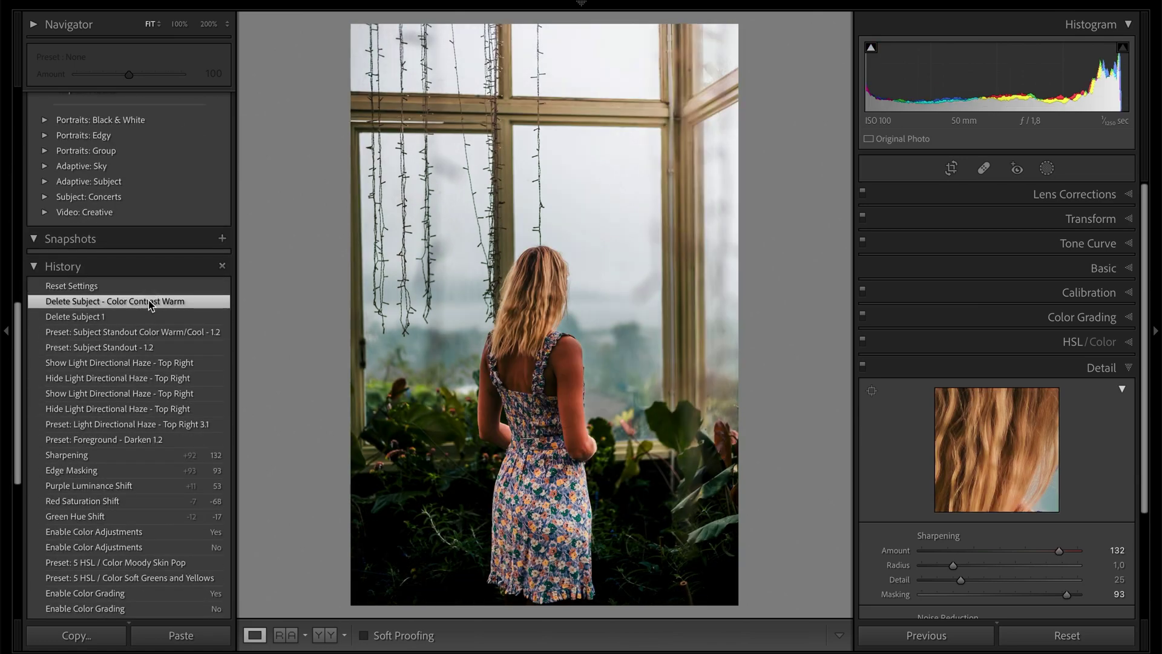
# Compare the unedited photo with the edit using the "Reset Settings" and "Delete Subject - Color Contrast Warm" history states.
pyautogui.click(146, 288)
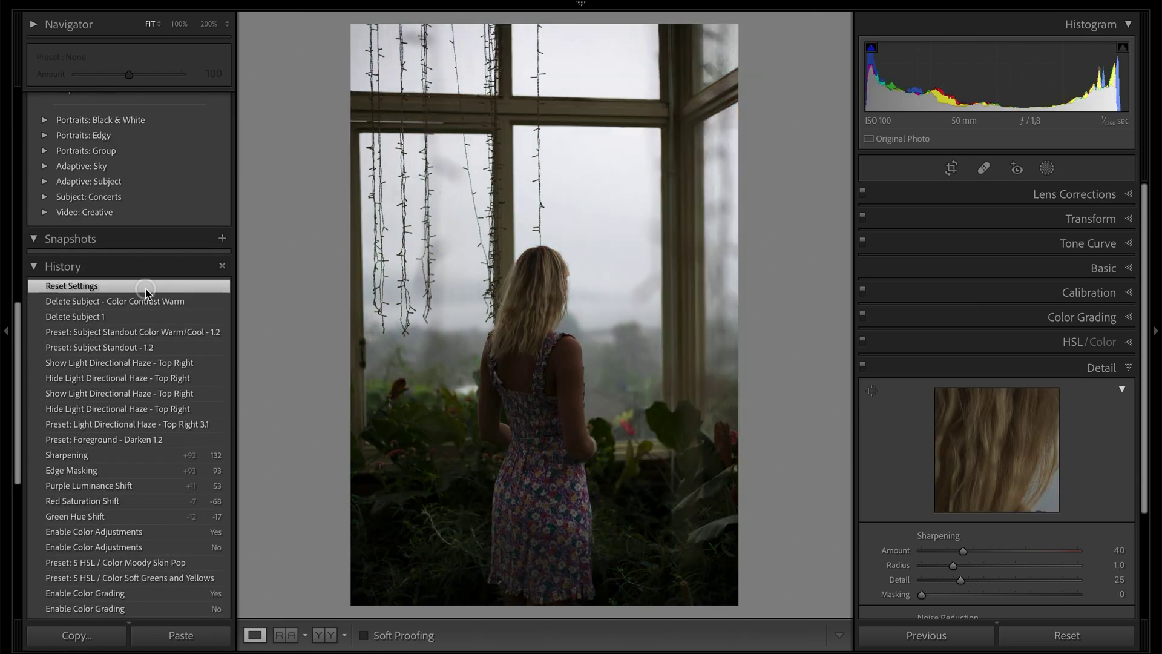
pyautogui.click(146, 302)
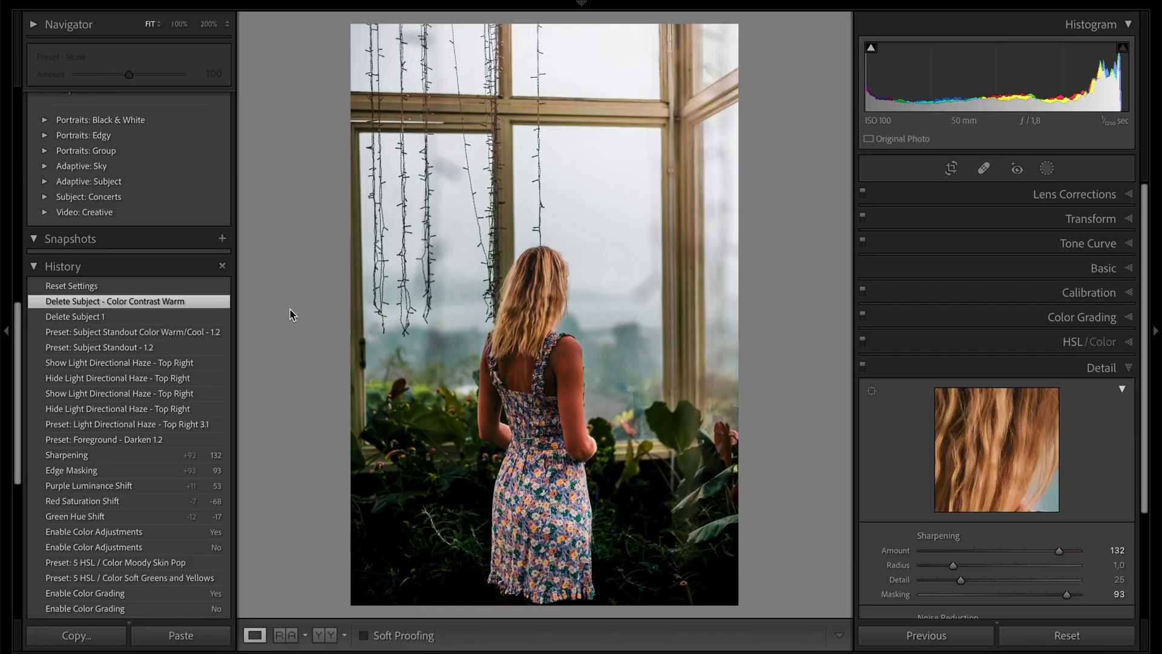
# From Modular Pack v1, try the "1 Tone Curve Point High Mid 3" preset and replace it with "1 Tone Curve Point High Mid Faded 2".
pyautogui.scroll(15, 224, 239)
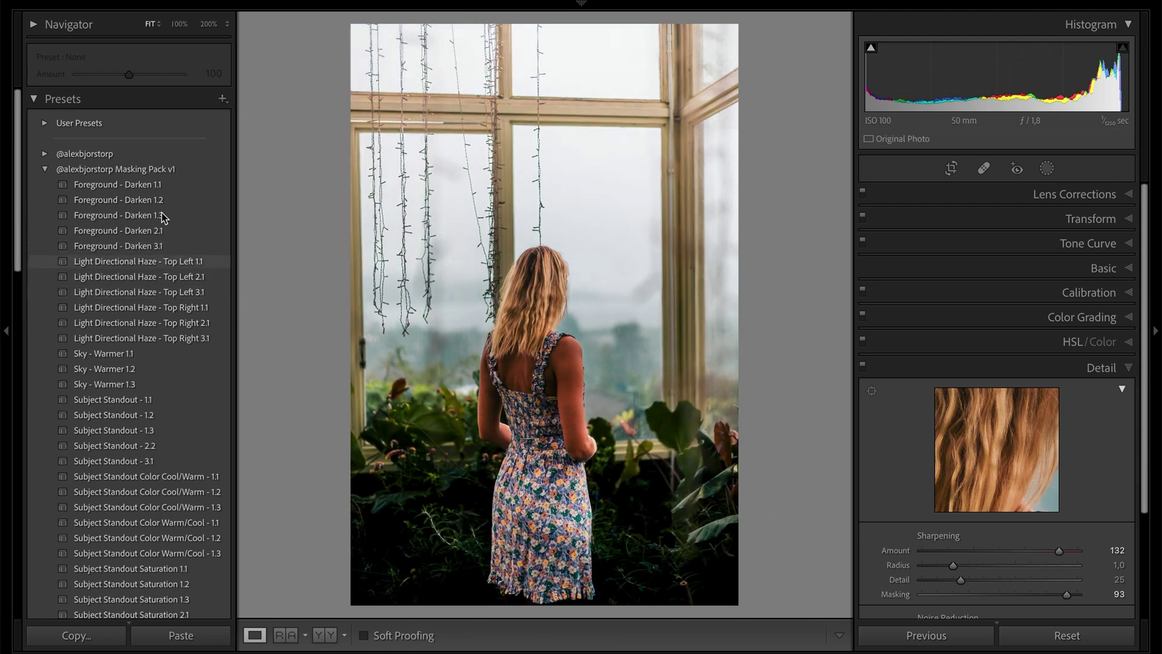
pyautogui.click(44, 169)
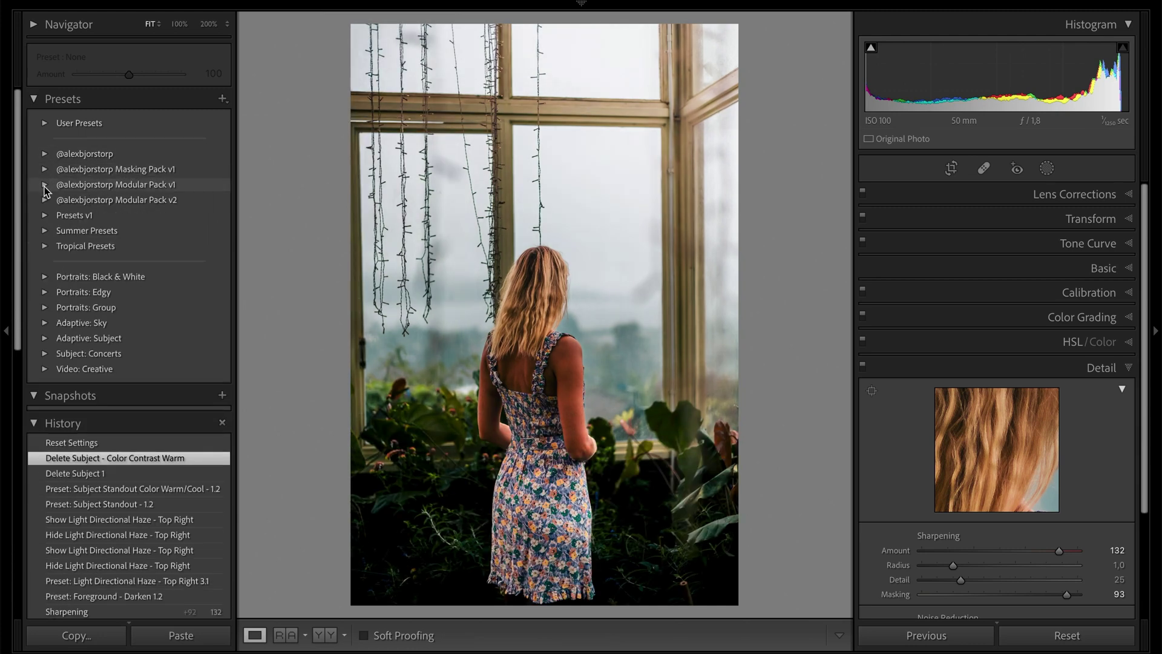
pyautogui.click(44, 186)
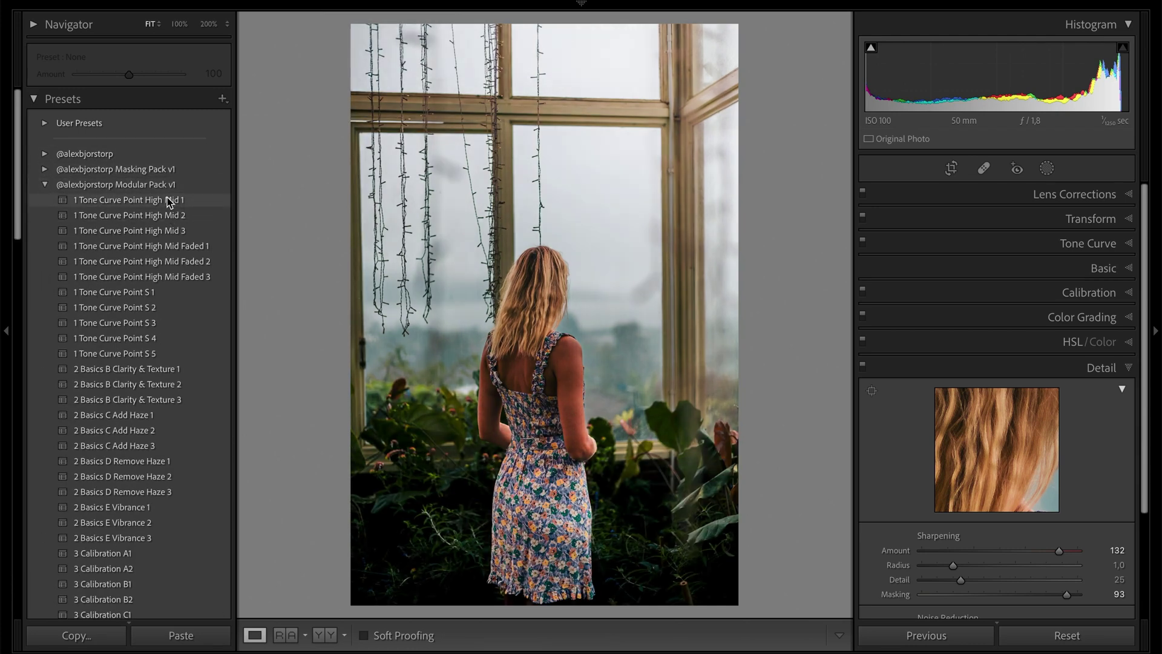
pyautogui.click(185, 231)
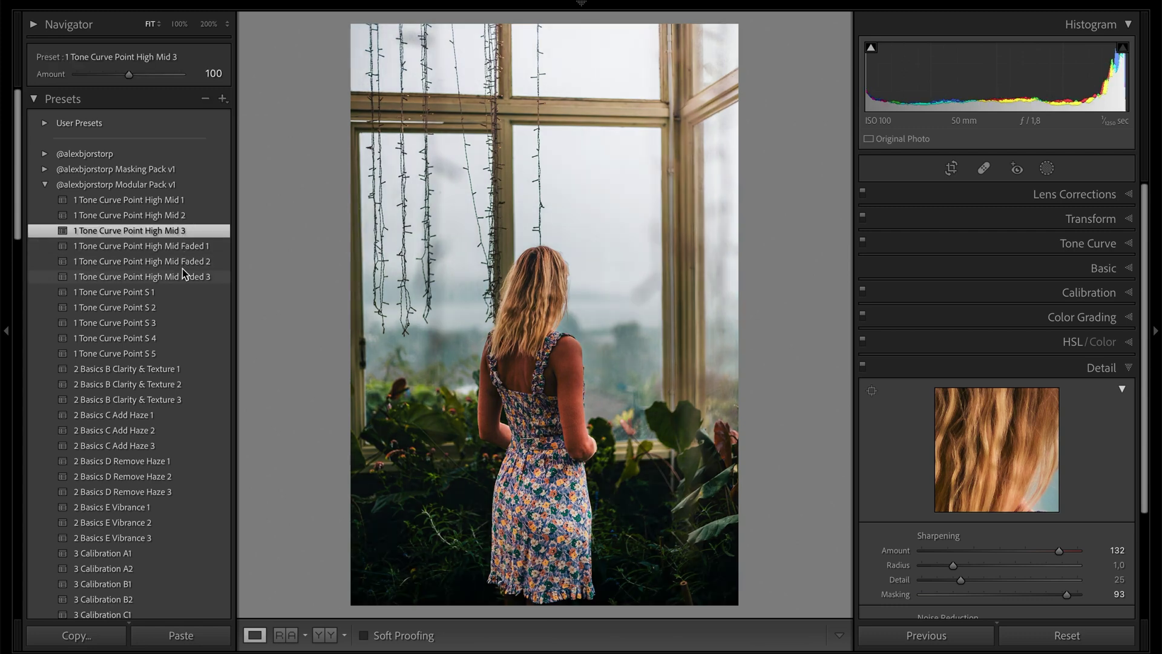
pyautogui.click(176, 262)
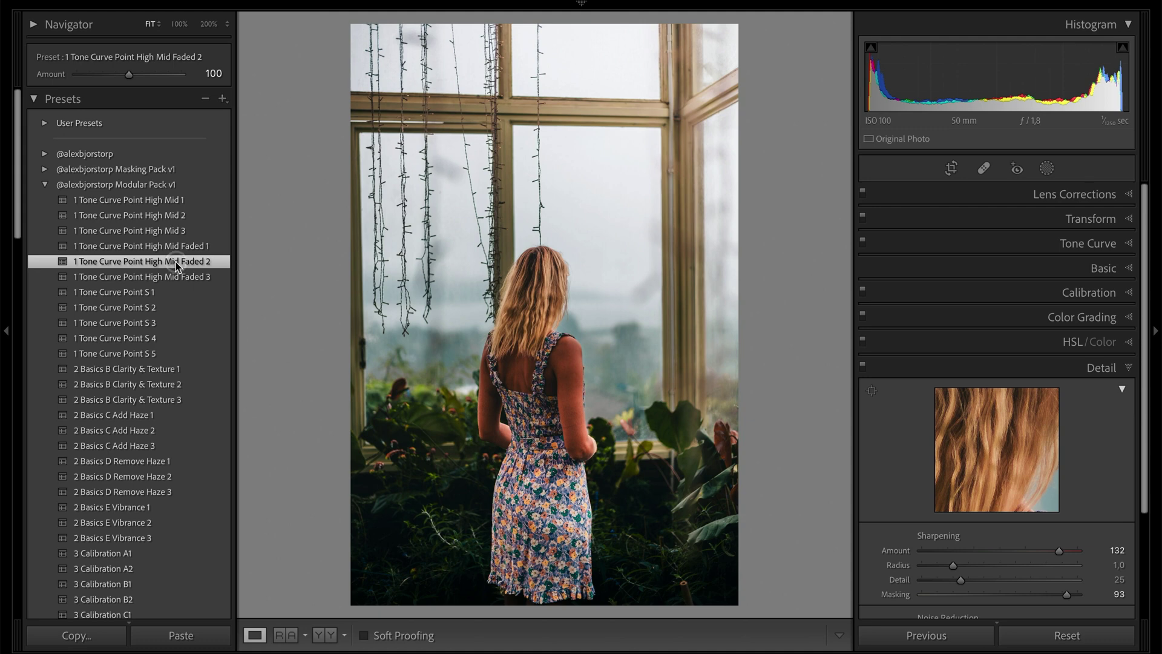
# Apply the "7 Effects Hard Grain" preset and inspect the grain on the woman's hair and back at 100%.
pyautogui.scroll(-3, 175, 262)
pyautogui.scroll(-5, 173, 273)
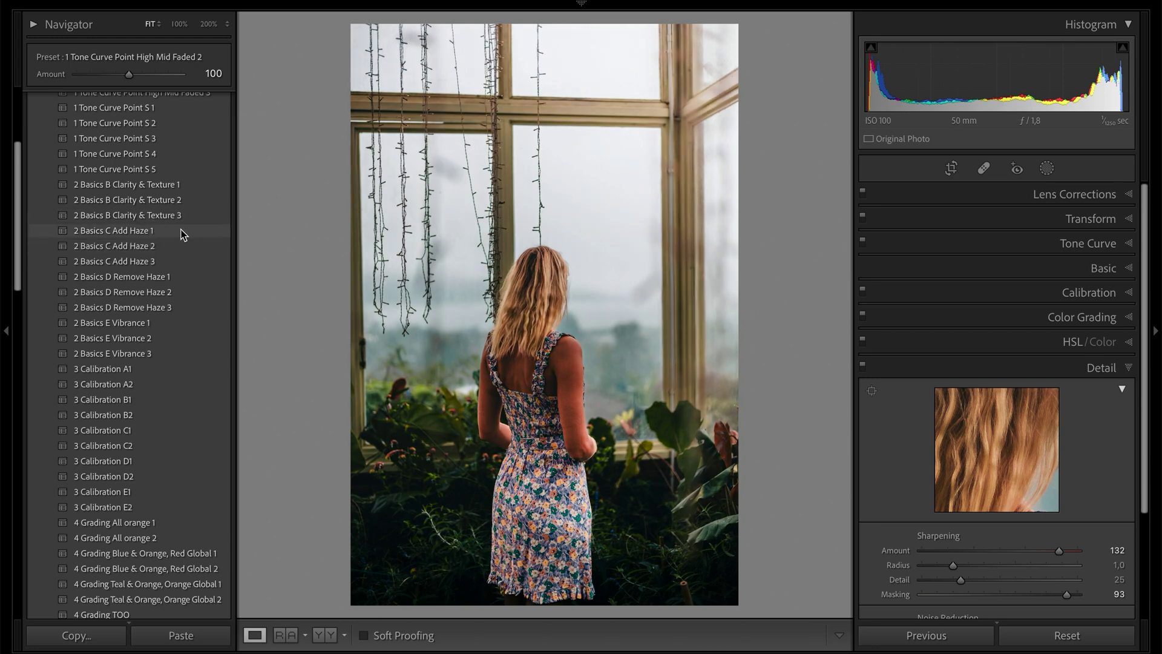
pyautogui.scroll(-5, 159, 449)
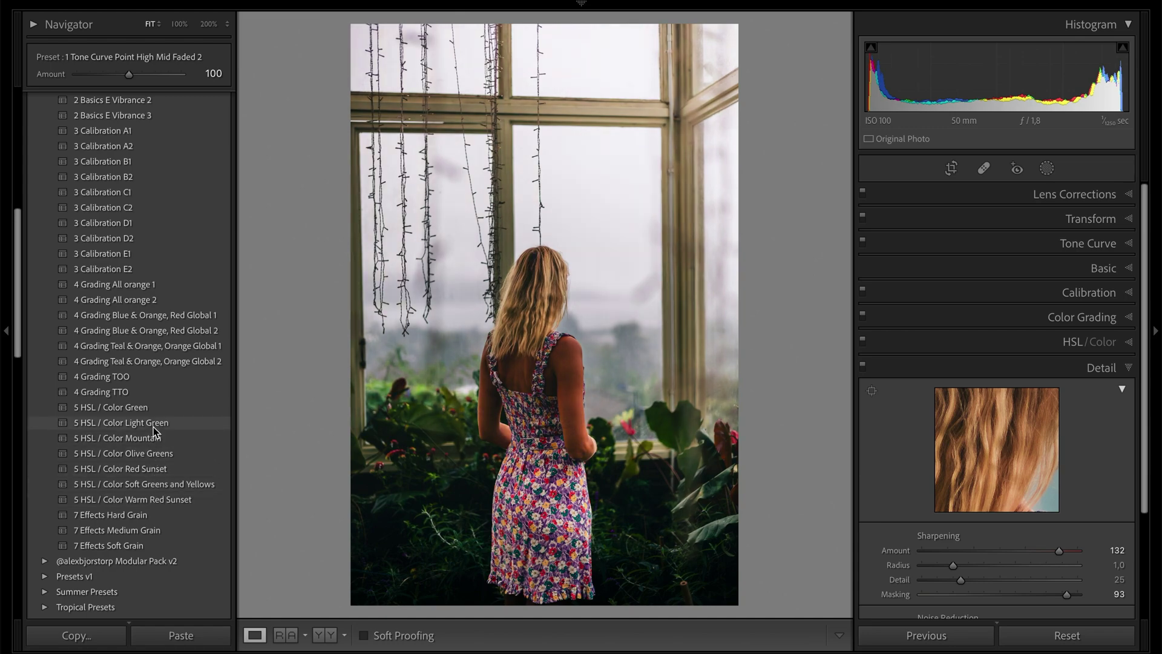
pyautogui.click(150, 517)
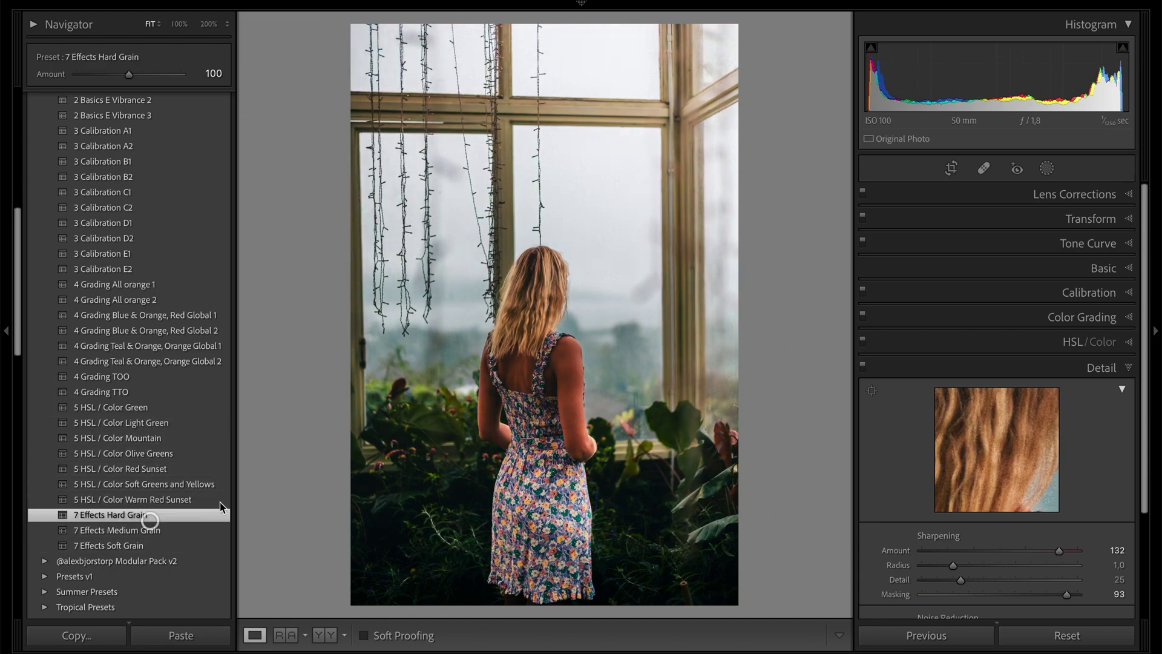
pyautogui.click(489, 345)
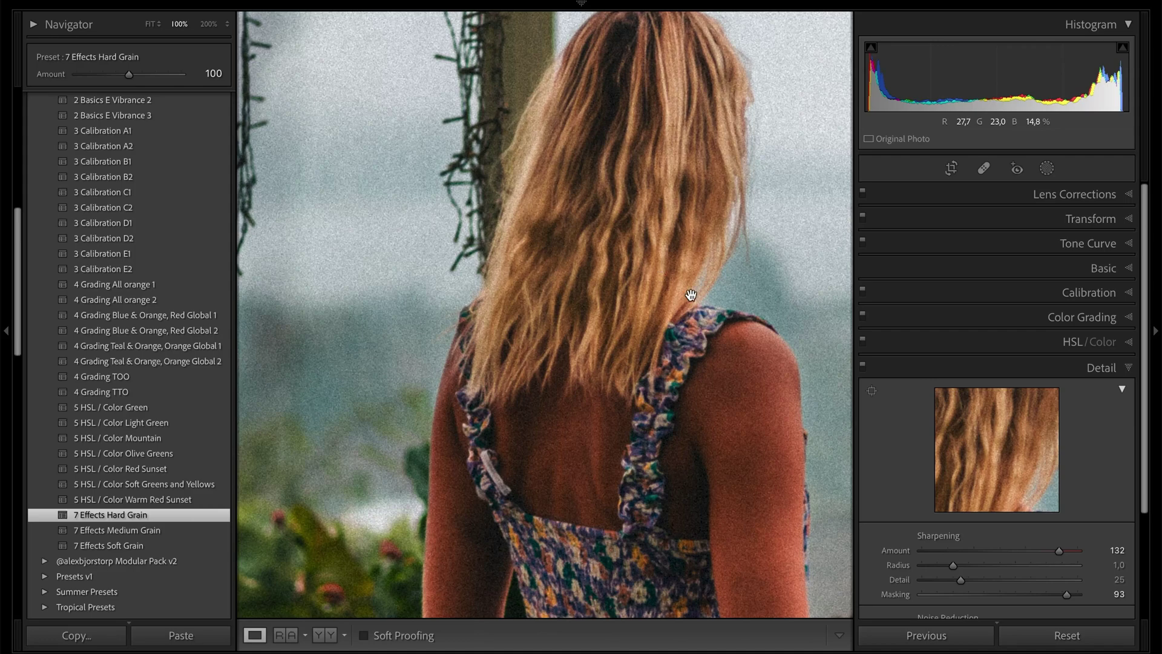
pyautogui.moveTo(679, 285); pyautogui.dragTo(551, 386)
pyautogui.click(650, 332)
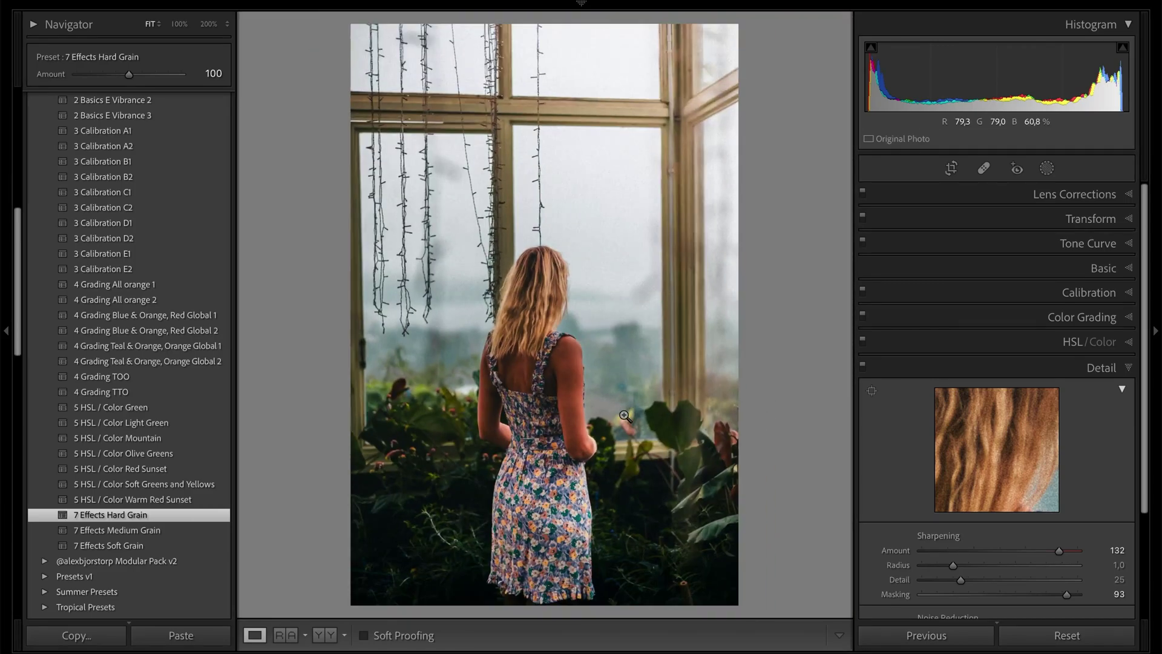